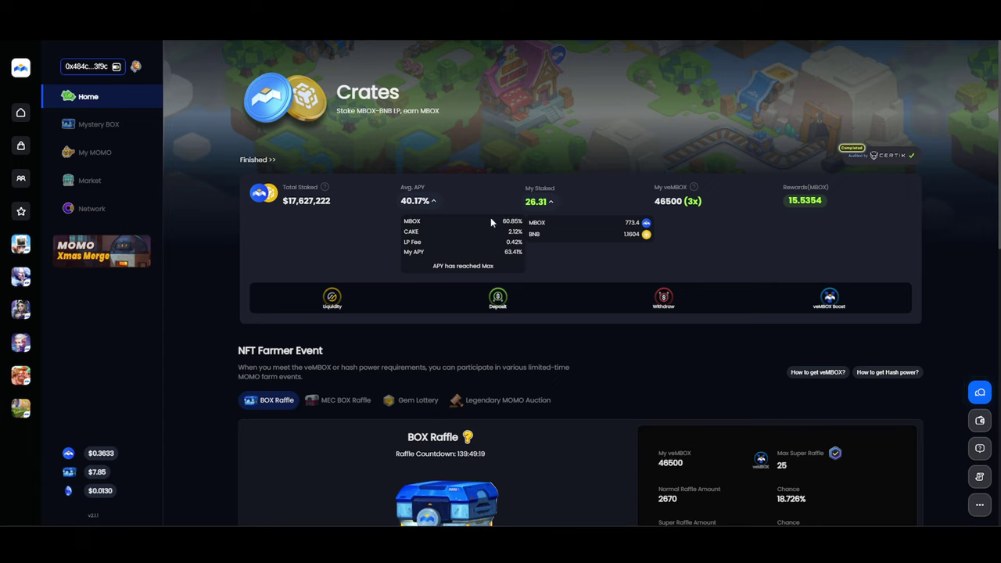
# Collapse and re-expand the Avg. APY breakdown, then highlight My veMBOX 46500 (3x).
pyautogui.click(433, 201)
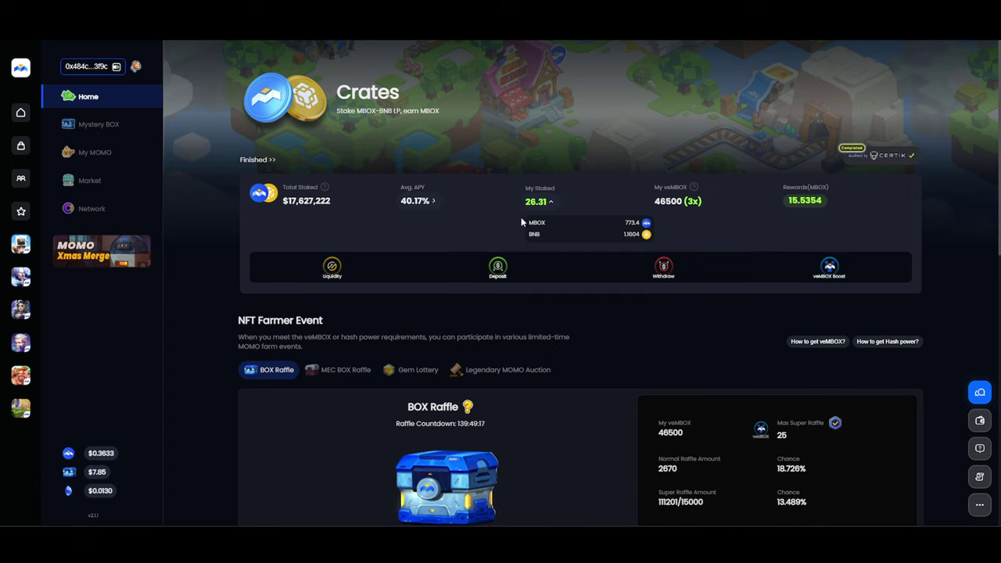
pyautogui.click(434, 203)
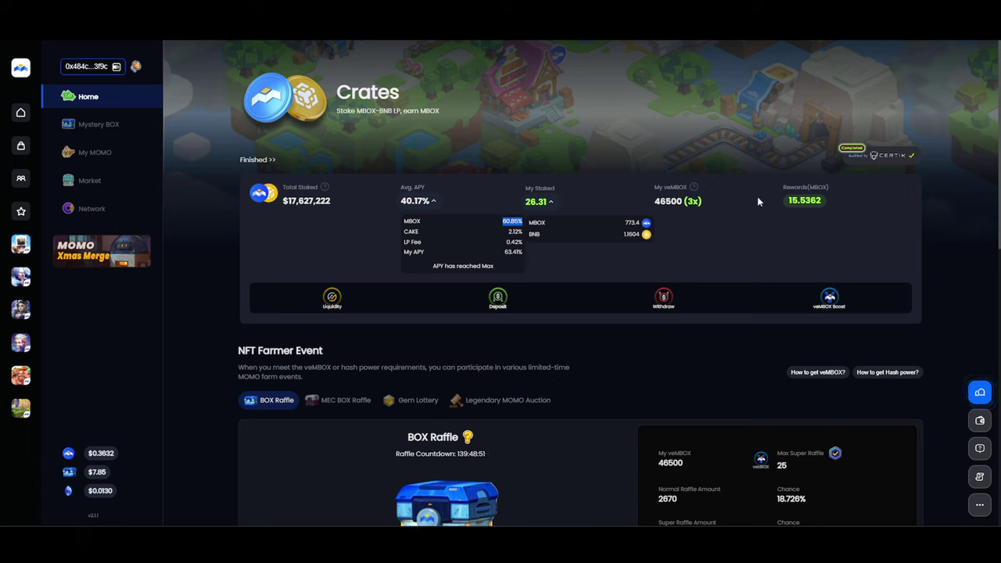
pyautogui.moveTo(705, 201); pyautogui.dragTo(655, 201)
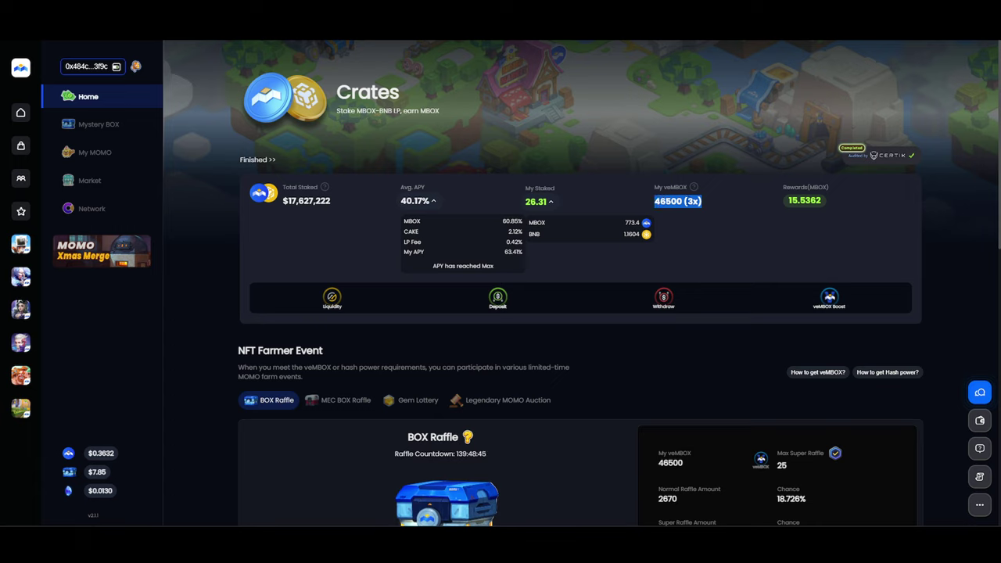
pyautogui.moveTo(685, 201); pyautogui.dragTo(701, 201)
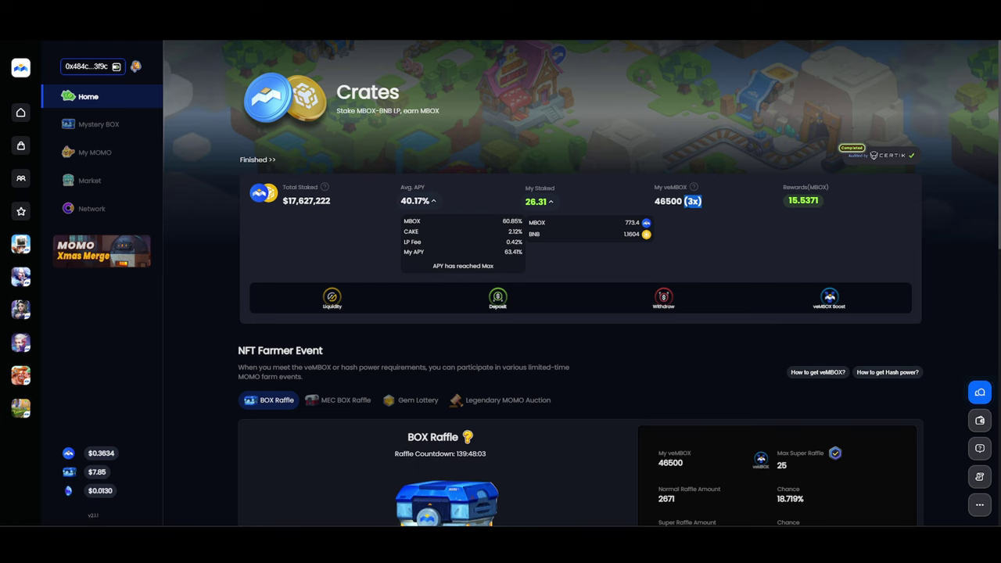
pyautogui.scroll(-5, 784, 355)
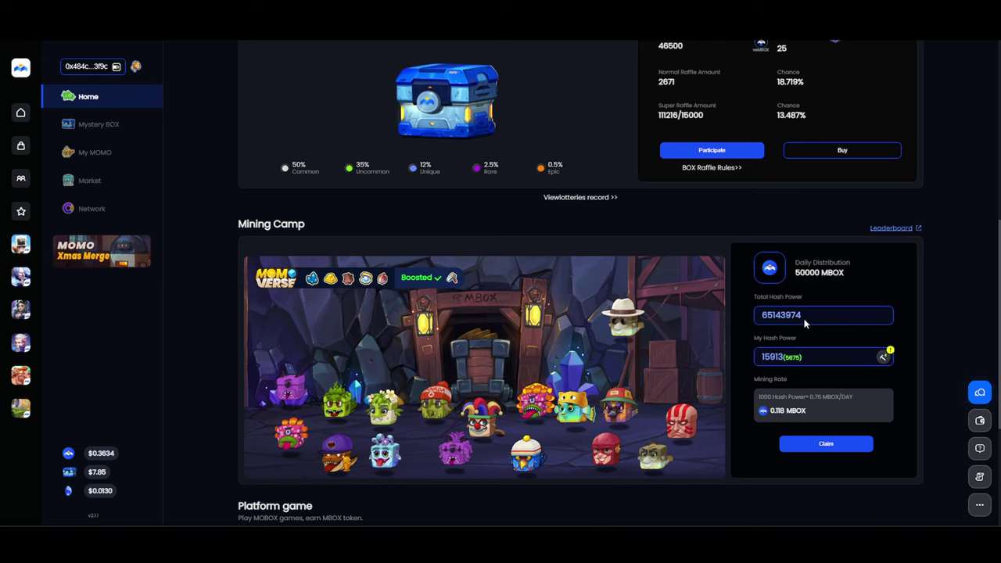
pyautogui.scroll(2, 860, 297)
pyautogui.scroll(3, 935, 268)
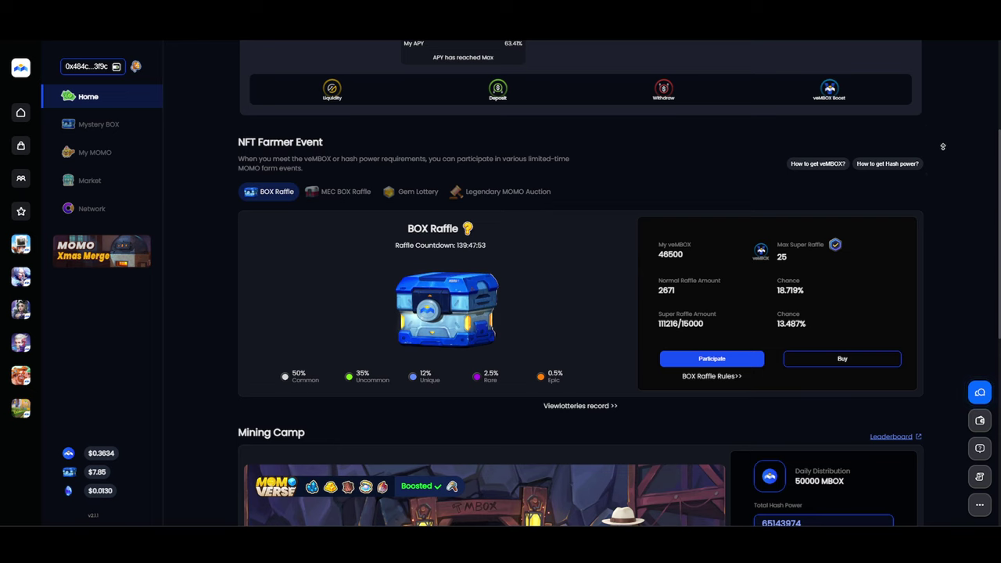
pyautogui.moveTo(997, 171); pyautogui.dragTo(634, 215)
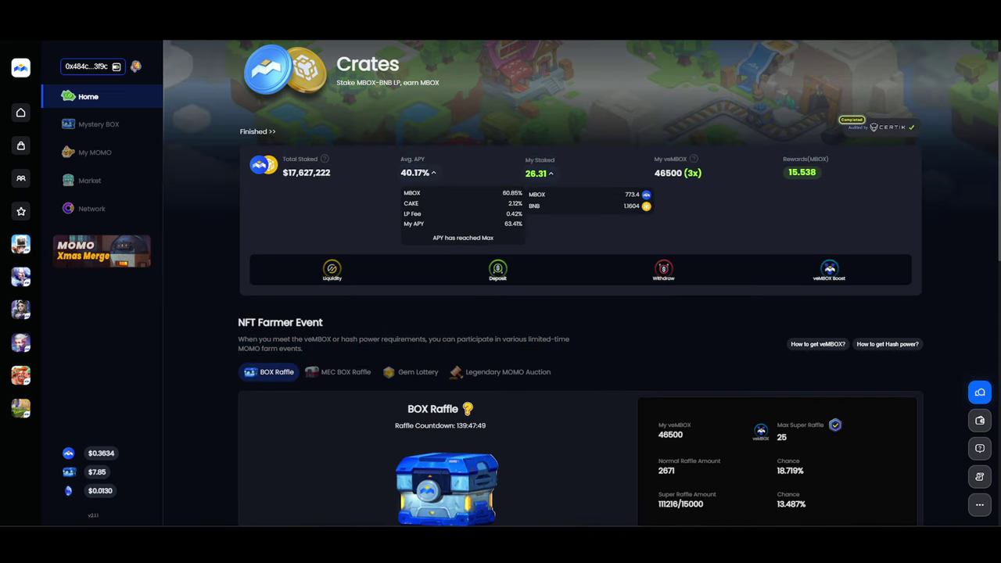
pyautogui.moveTo(683, 172); pyautogui.dragTo(703, 172)
pyautogui.click(703, 172)
pyautogui.doubleClick(692, 172)
pyautogui.doubleClick(667, 173)
pyautogui.click(667, 173)
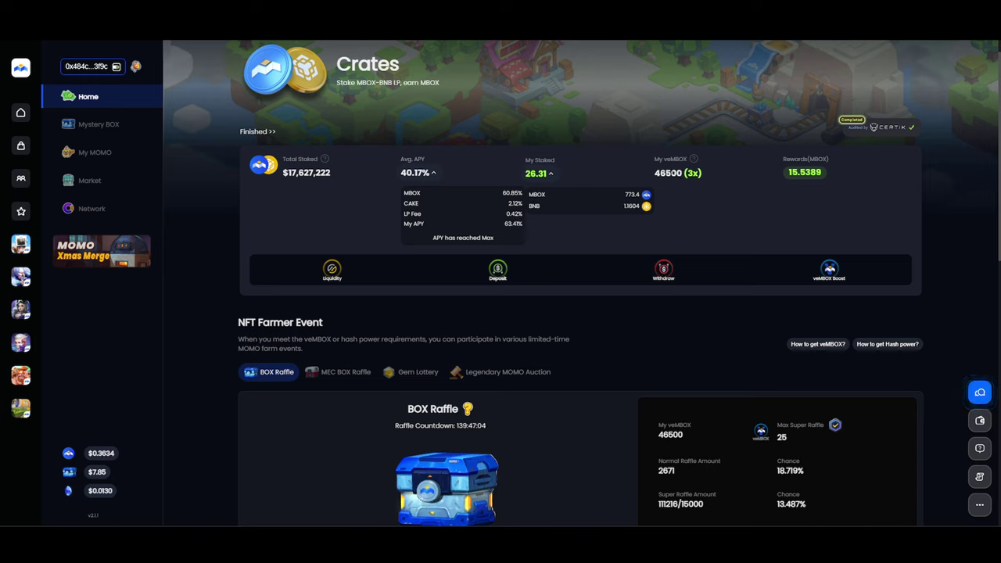
# Switch NFT Farmer Event between Gem Lottery and MEC BOX Raffle, ending on Gem Lottery.
pyautogui.click(401, 376)
pyautogui.scroll(-1, 513, 349)
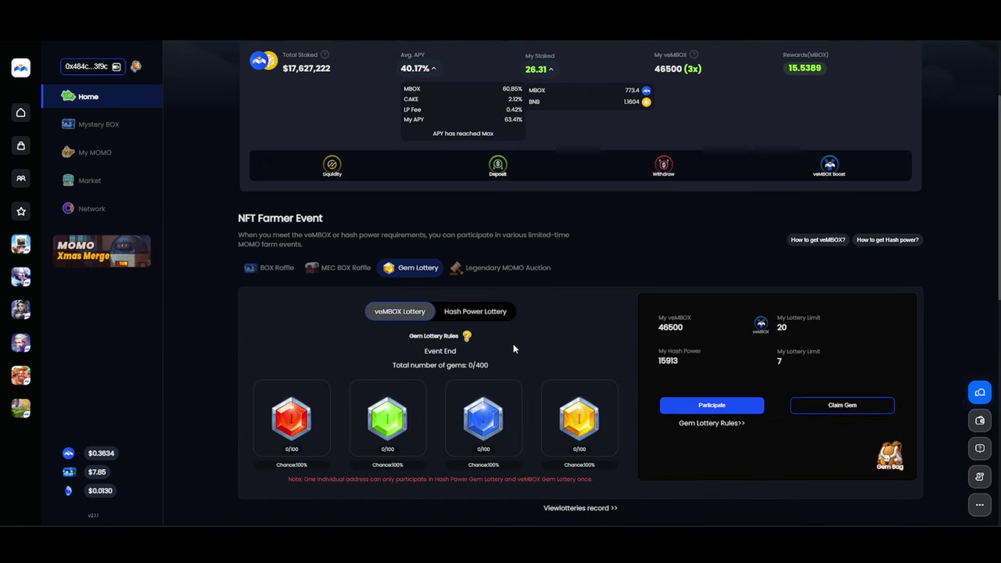
pyautogui.click(336, 269)
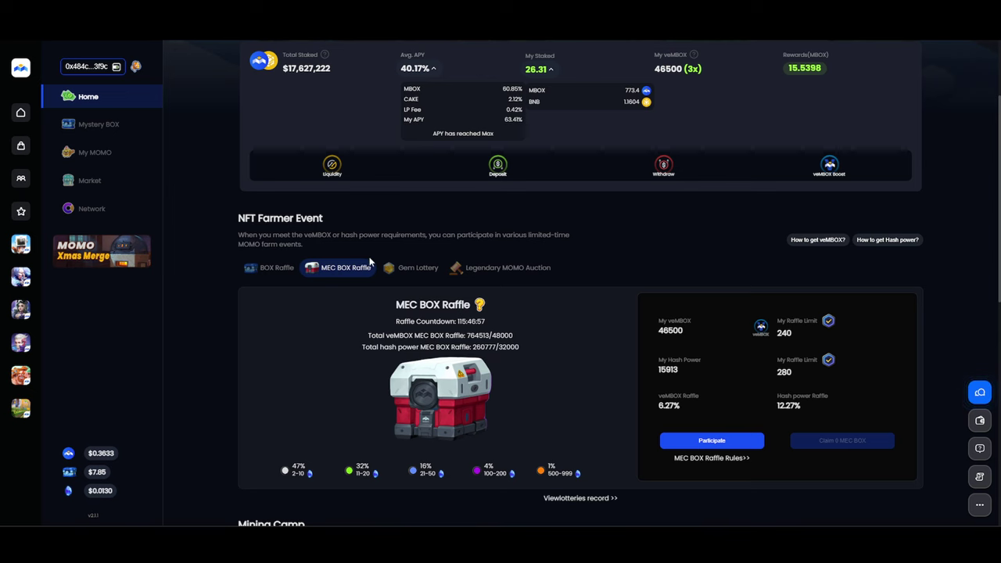
pyautogui.click(410, 268)
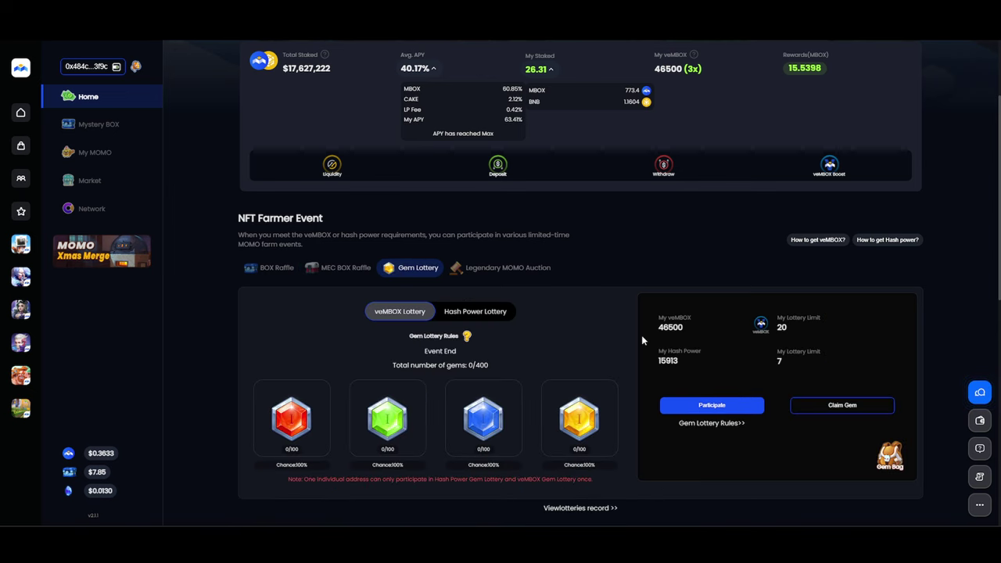
# Highlight the staked MBOX and BNB amounts and the 46500 (3x) veMBOX value.
pyautogui.scroll(1, 641, 338)
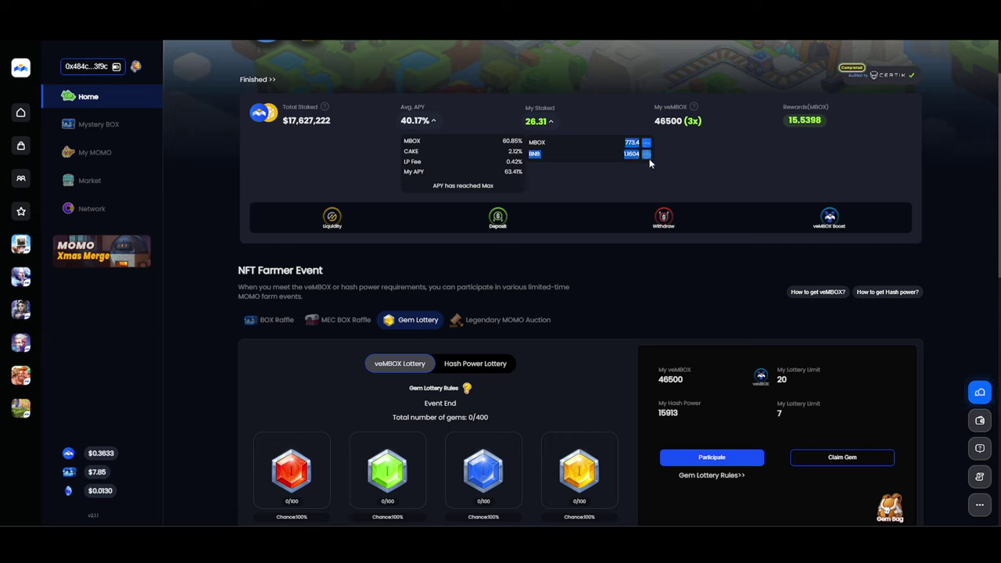
pyautogui.moveTo(558, 137); pyautogui.dragTo(694, 150)
pyautogui.click(731, 121)
pyautogui.scroll(1, 733, 119)
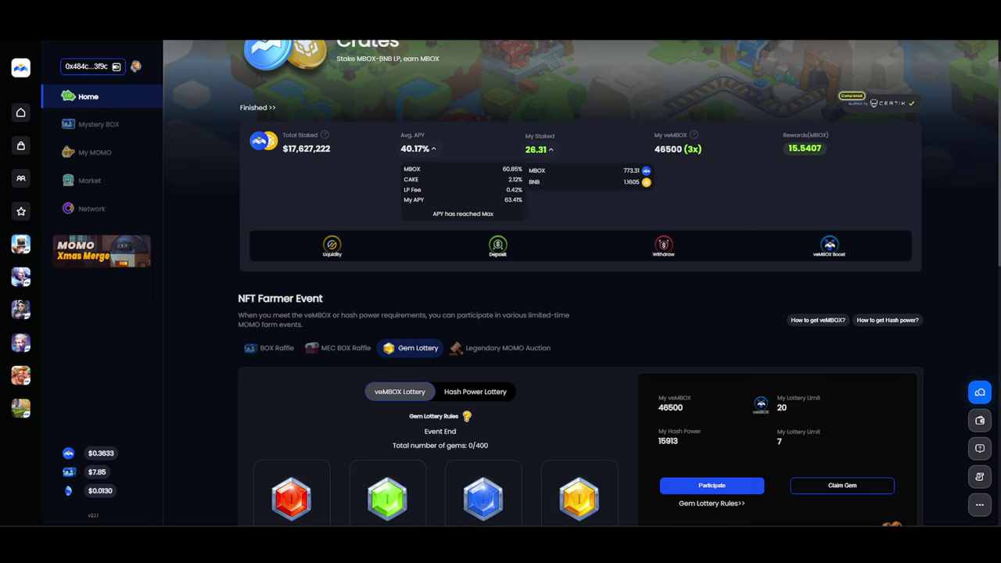
pyautogui.moveTo(655, 149); pyautogui.dragTo(727, 157)
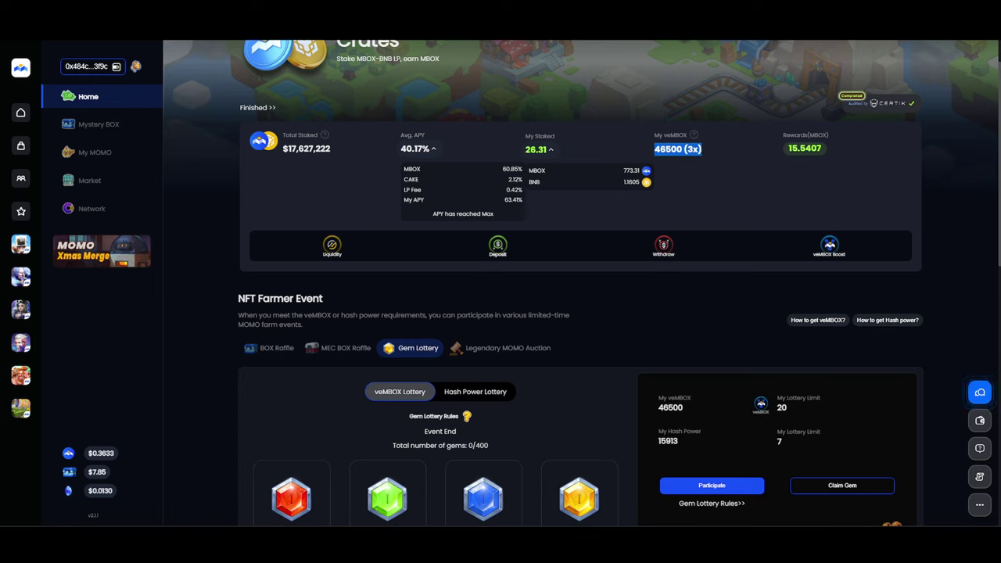
pyautogui.click(836, 223)
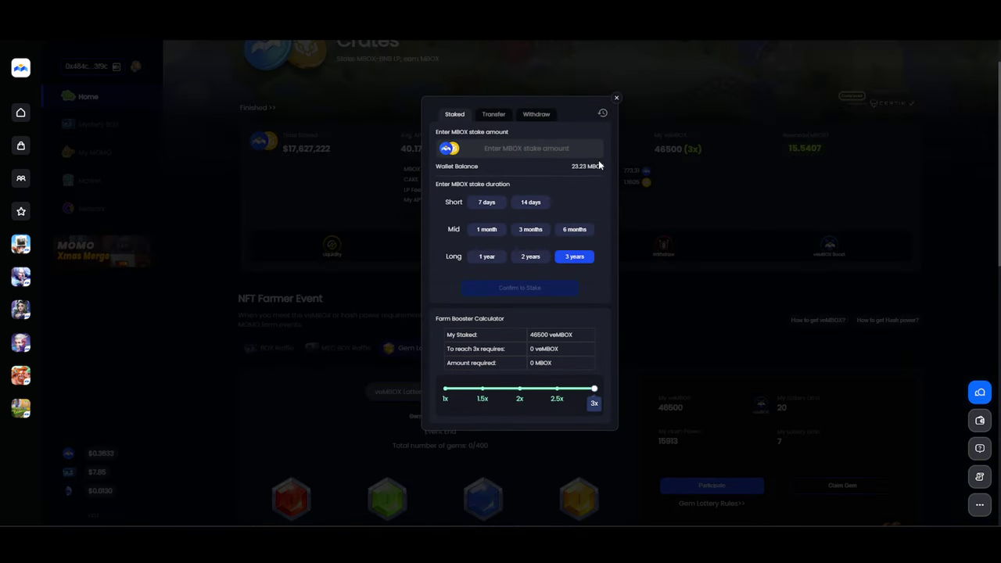
pyautogui.click(526, 119)
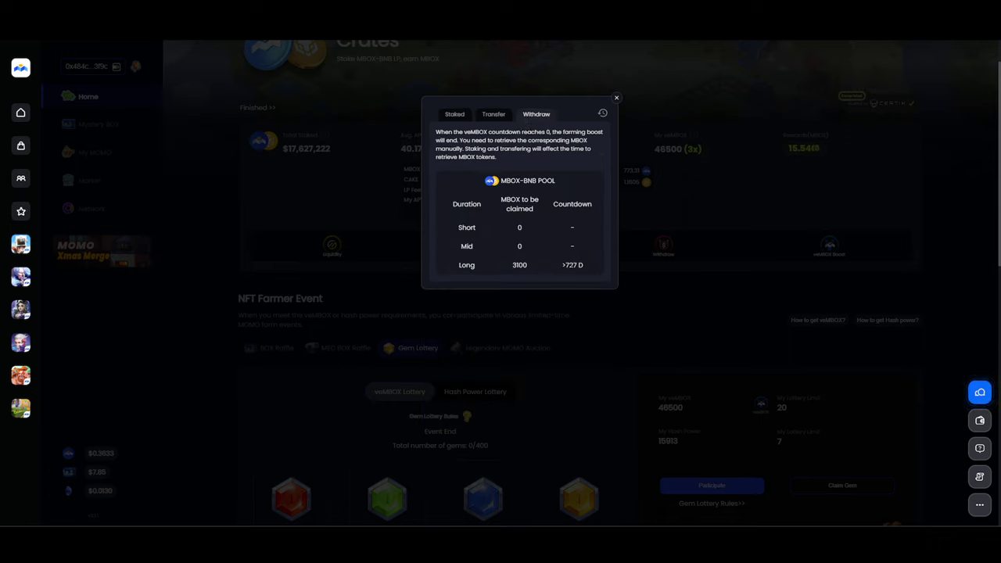
pyautogui.doubleClick(571, 265)
pyautogui.doubleClick(519, 265)
pyautogui.click(616, 98)
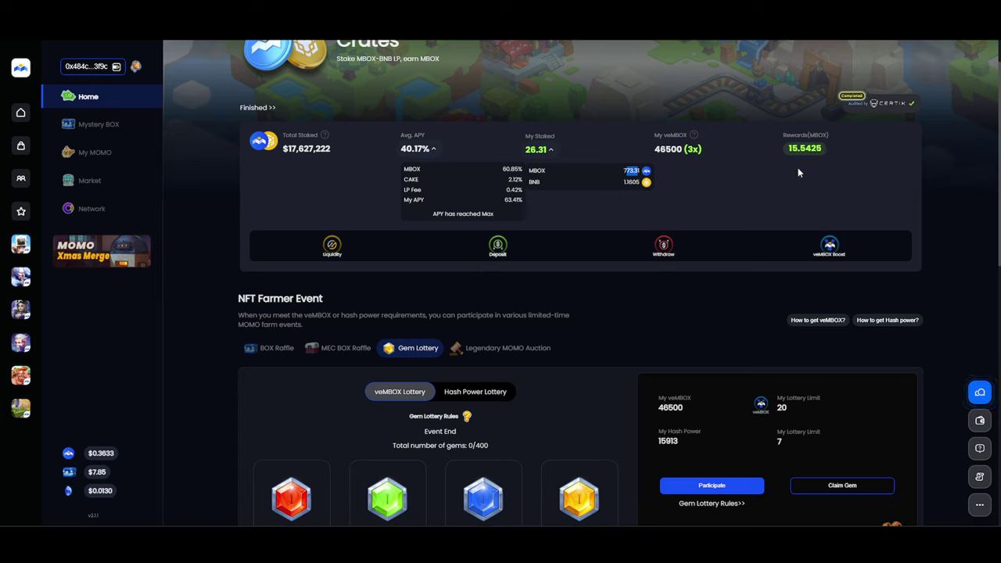
# Highlight the Rewards(MBOX) label on the Crates page.
pyautogui.click(803, 136)
pyautogui.tripleClick(804, 135)
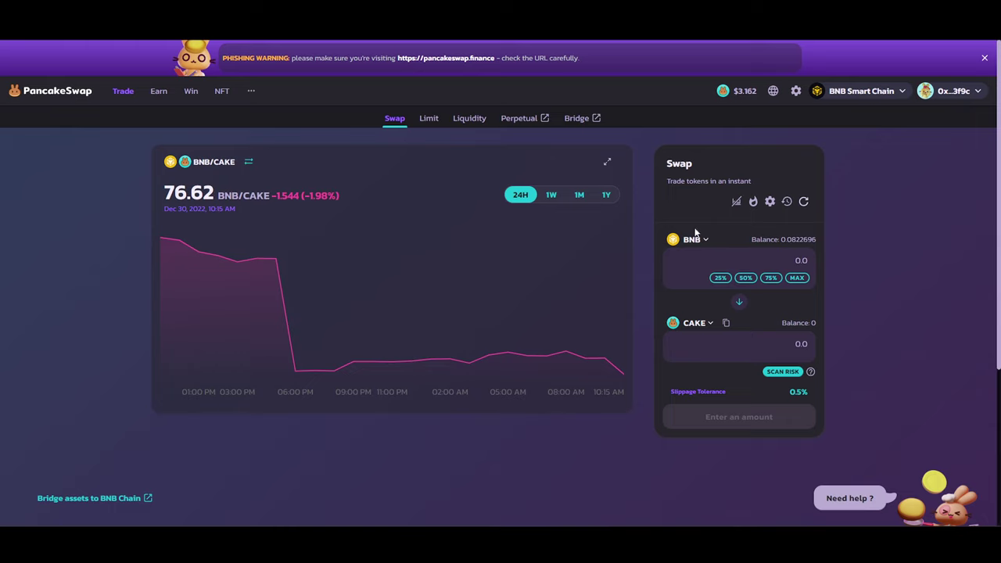
# Swap 50% of the MBOX balance for BNB on PancakeSwap, approving in the wallet.
pyautogui.click(701, 322)
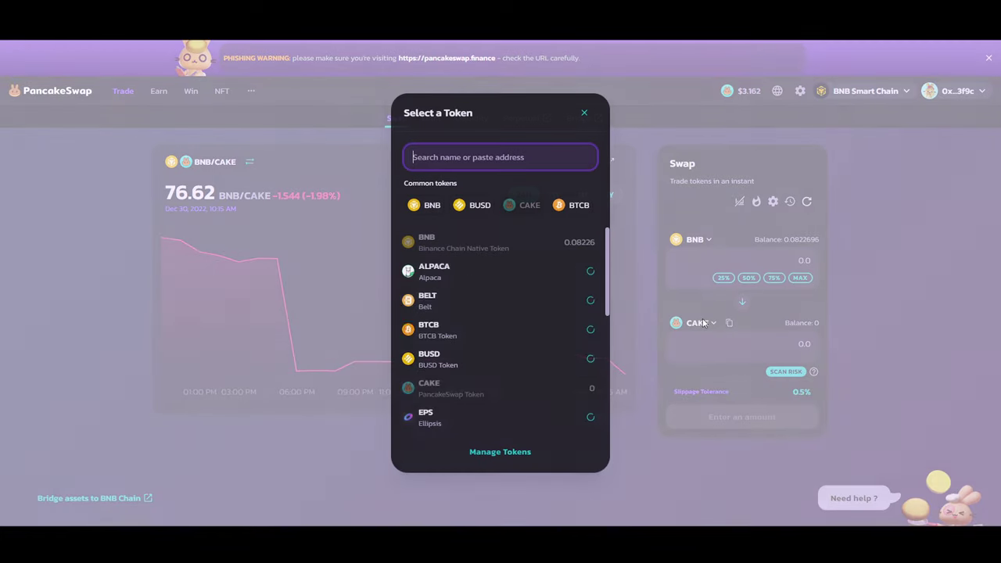
pyautogui.click(508, 270)
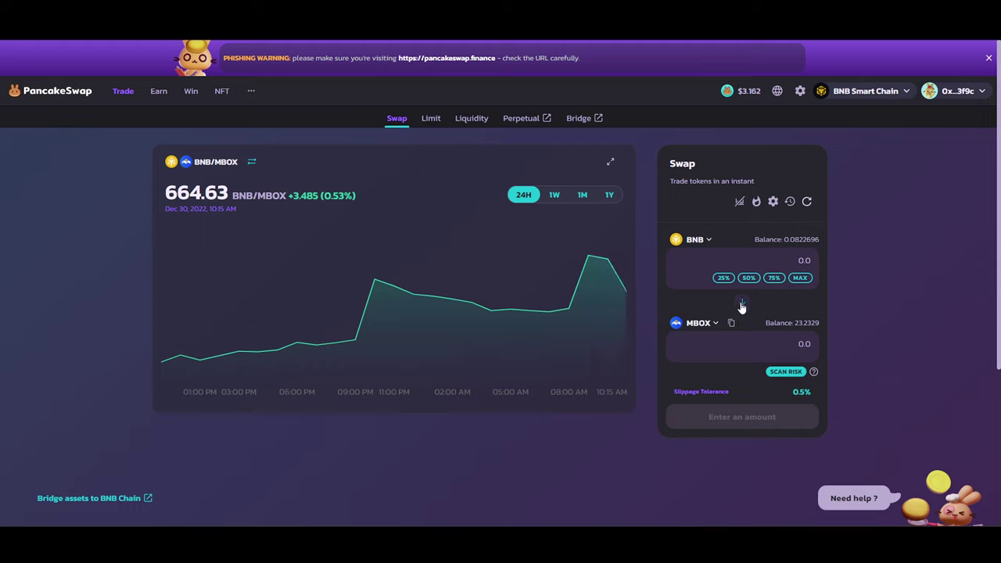
pyautogui.click(741, 303)
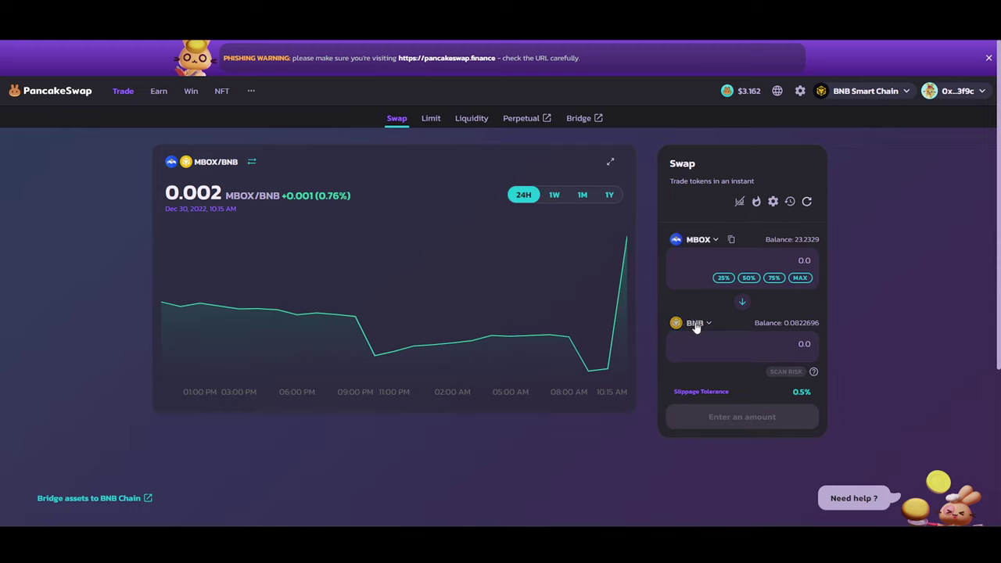
pyautogui.click(752, 279)
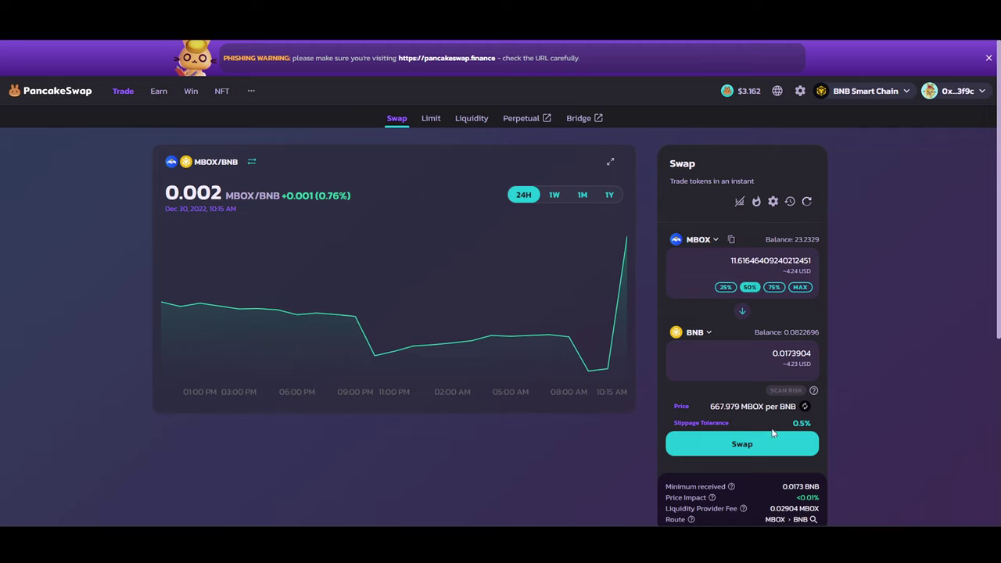
pyautogui.click(741, 448)
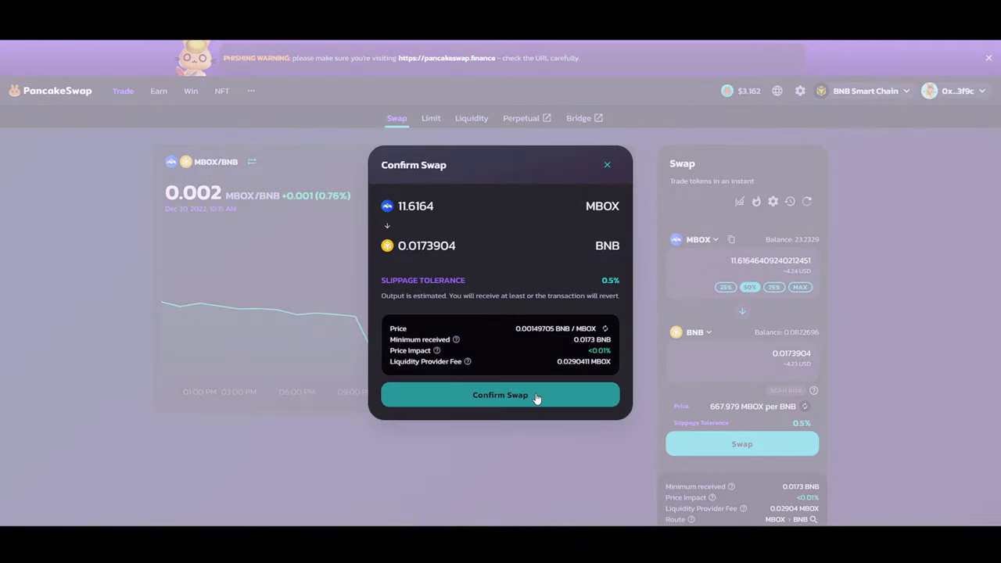
pyautogui.click(539, 395)
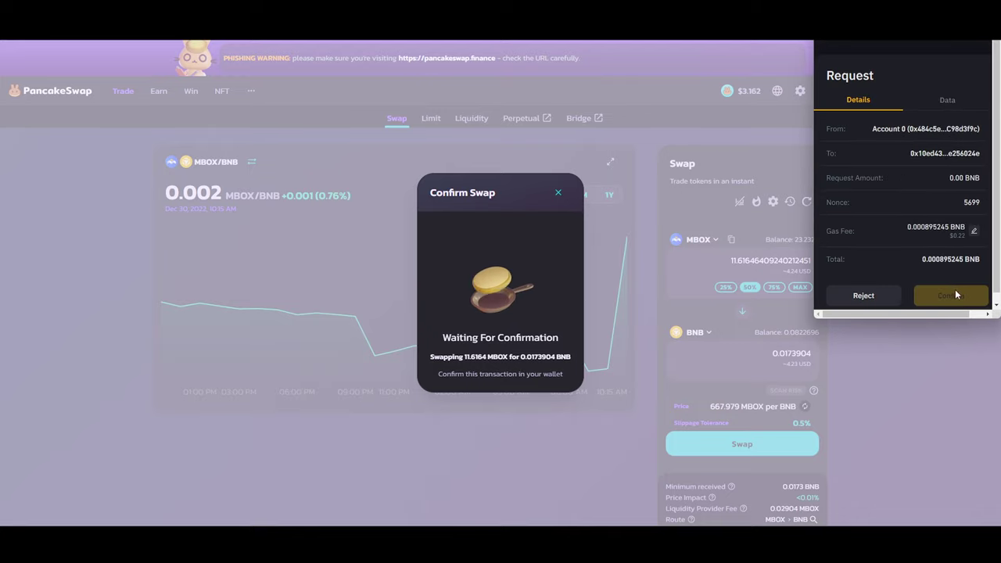
pyautogui.click(952, 295)
pyautogui.click(499, 363)
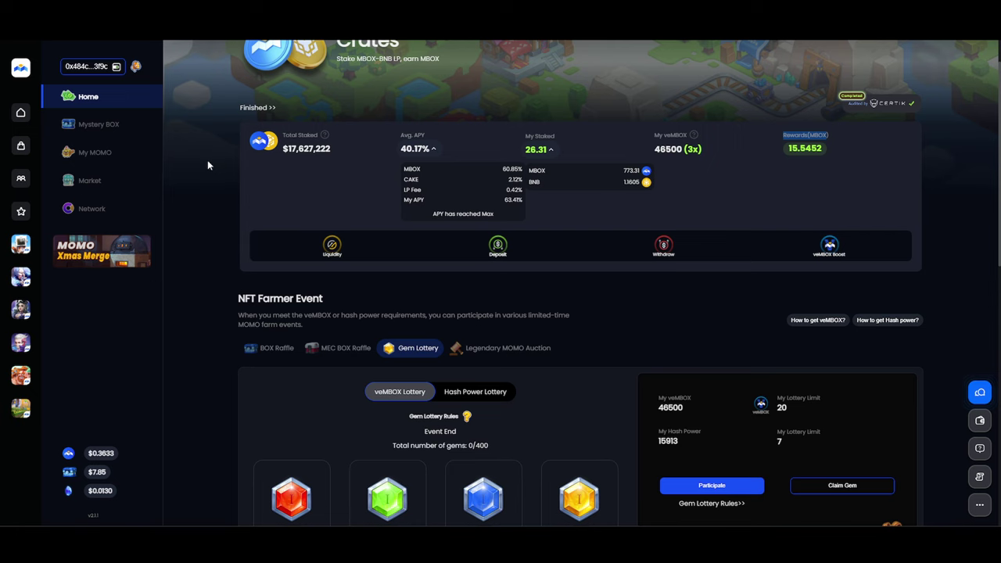
# Back on MOBOX Crates, bring up the Pancake V2 liquidity balances overview.
pyautogui.click(207, 164)
pyautogui.scroll(1, 208, 164)
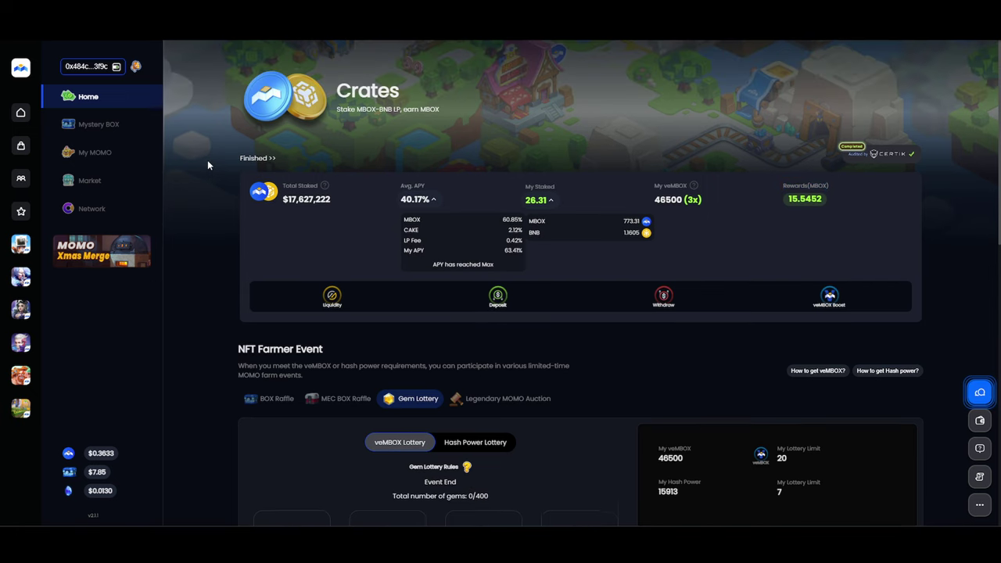
pyautogui.click(333, 297)
# Check that the MBOX-BNB and MBOX-MEC liquidity balances are both 0, then close the overview.
pyautogui.click(520, 283)
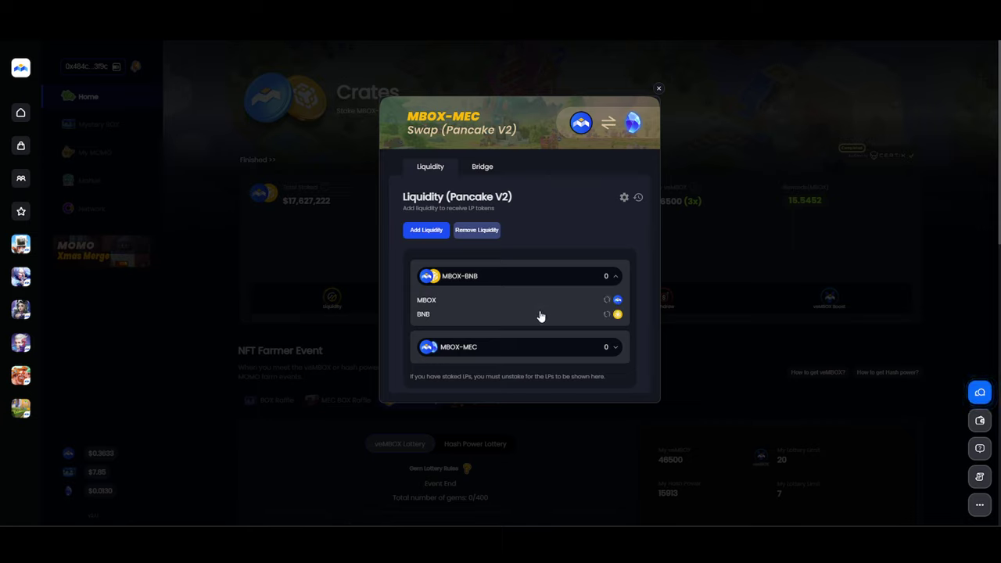
pyautogui.doubleClick(572, 283)
pyautogui.click(635, 283)
pyautogui.click(630, 349)
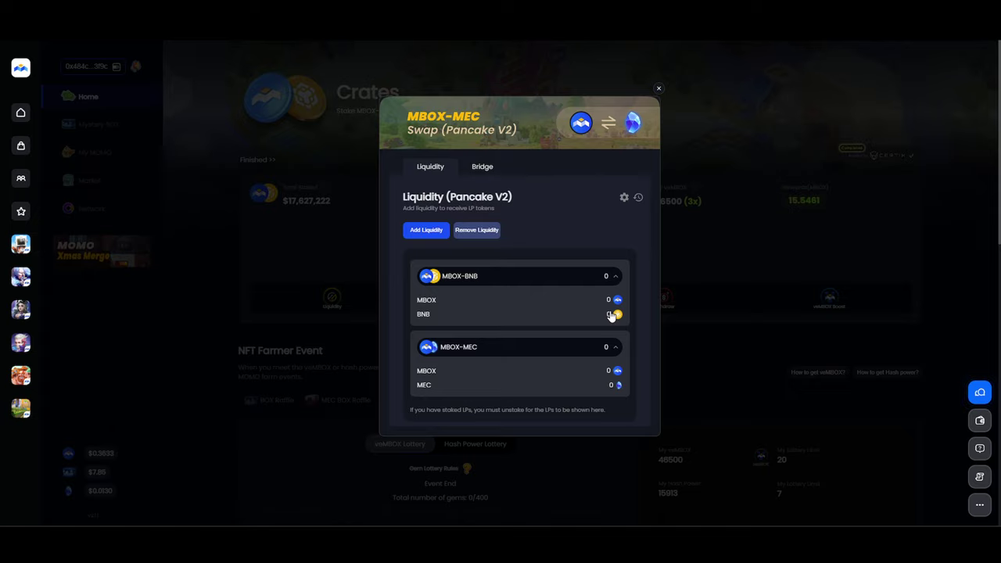
pyautogui.click(657, 91)
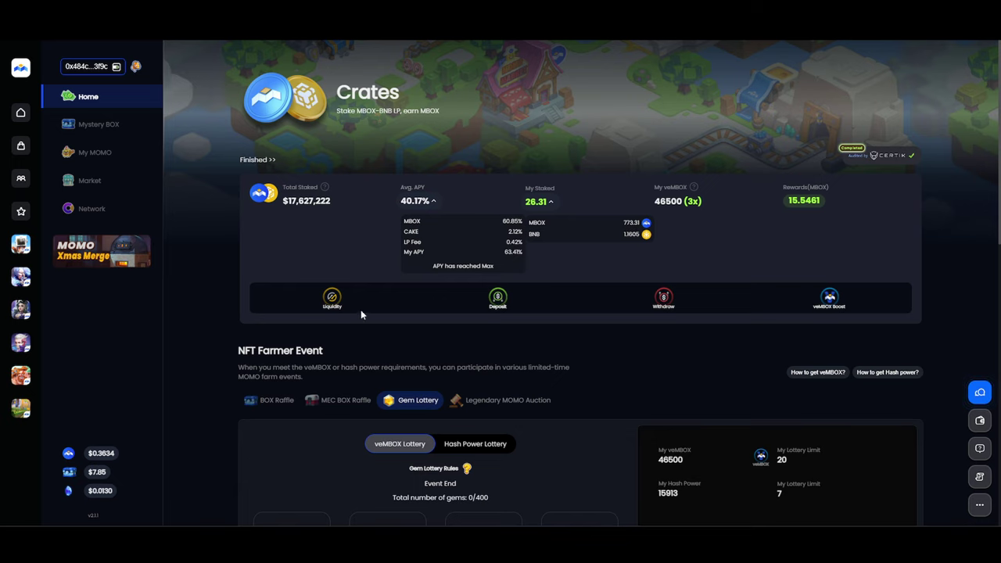
# Add Max liquidity of 11.55 MBOX with 0.0173 BNB, approving it in the MOBOX Wallet.
pyautogui.click(333, 300)
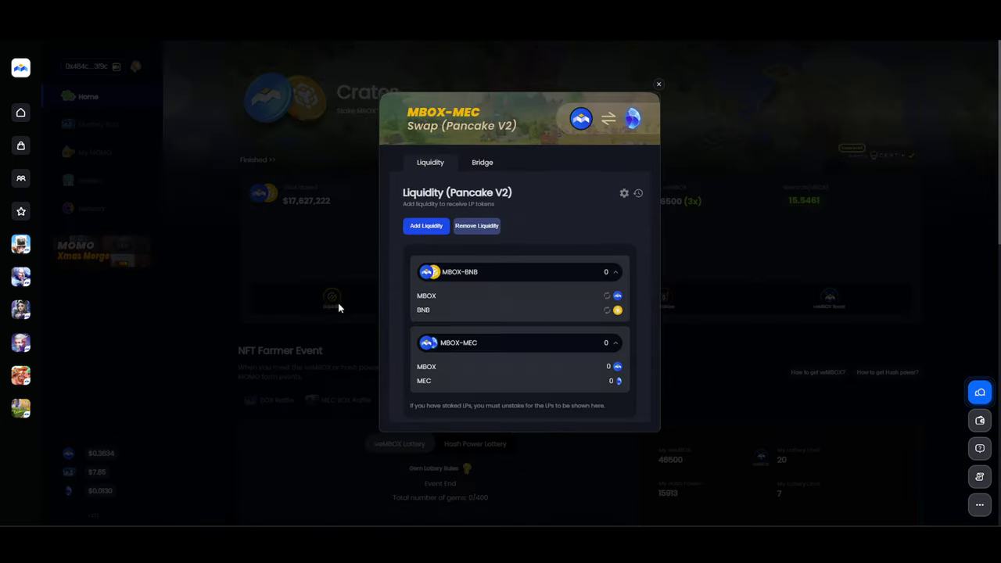
pyautogui.click(435, 235)
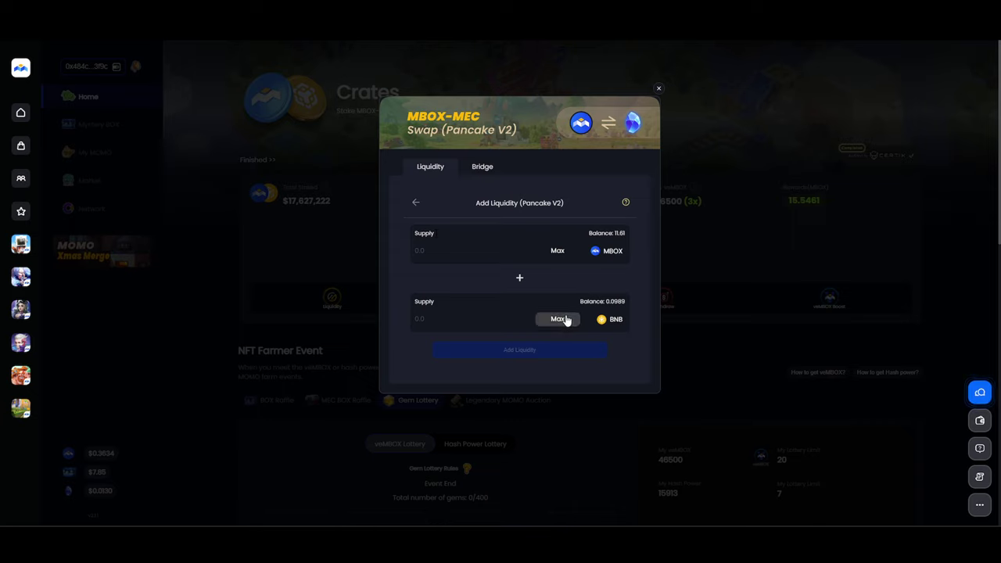
pyautogui.click(560, 251)
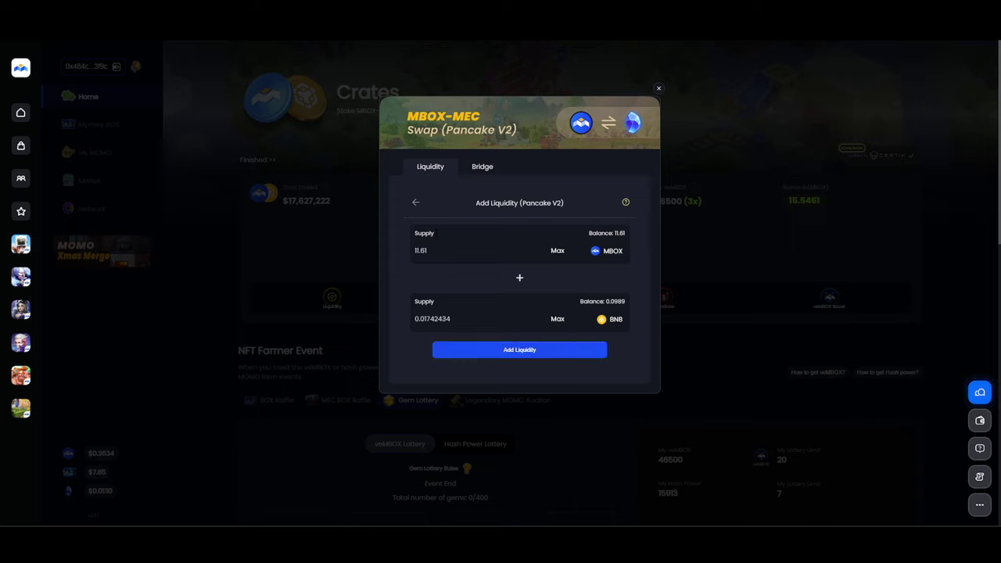
pyautogui.click(545, 351)
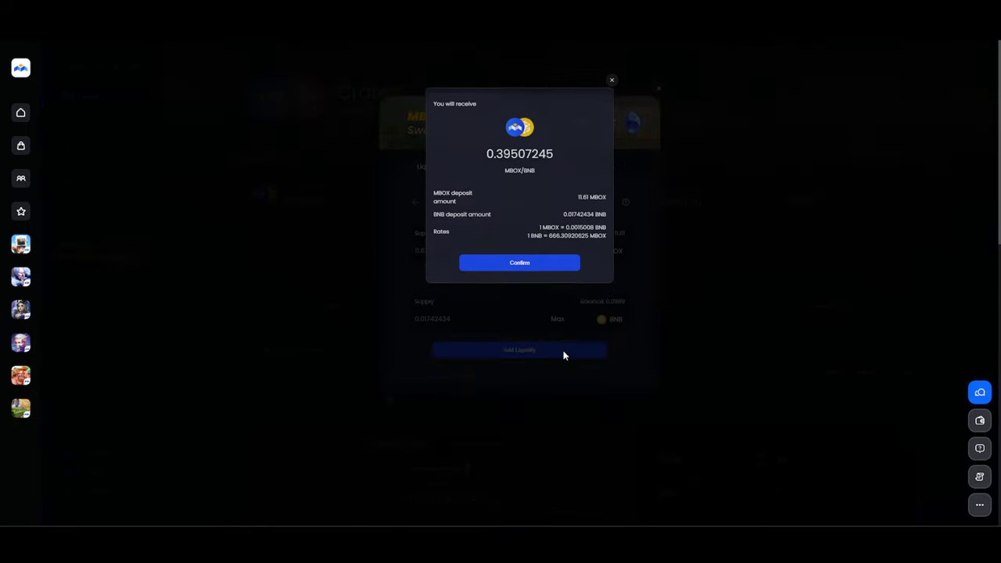
pyautogui.click(560, 269)
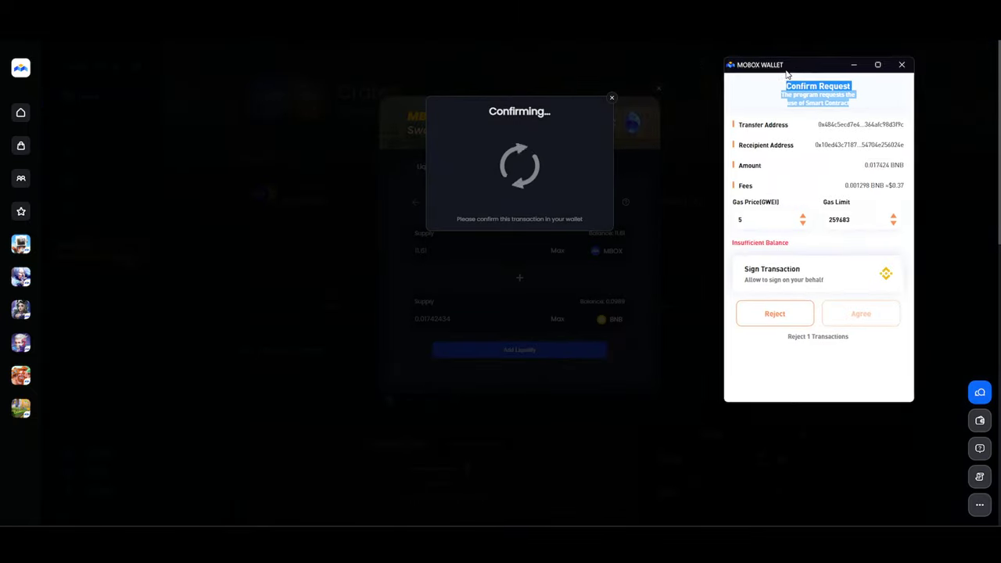
pyautogui.click(853, 249)
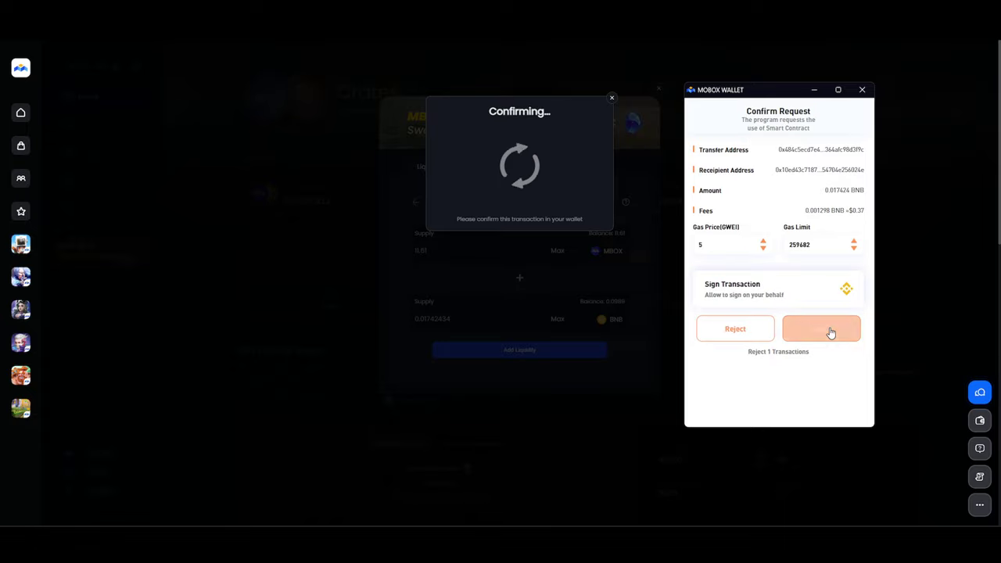
pyautogui.click(828, 329)
pyautogui.click(570, 240)
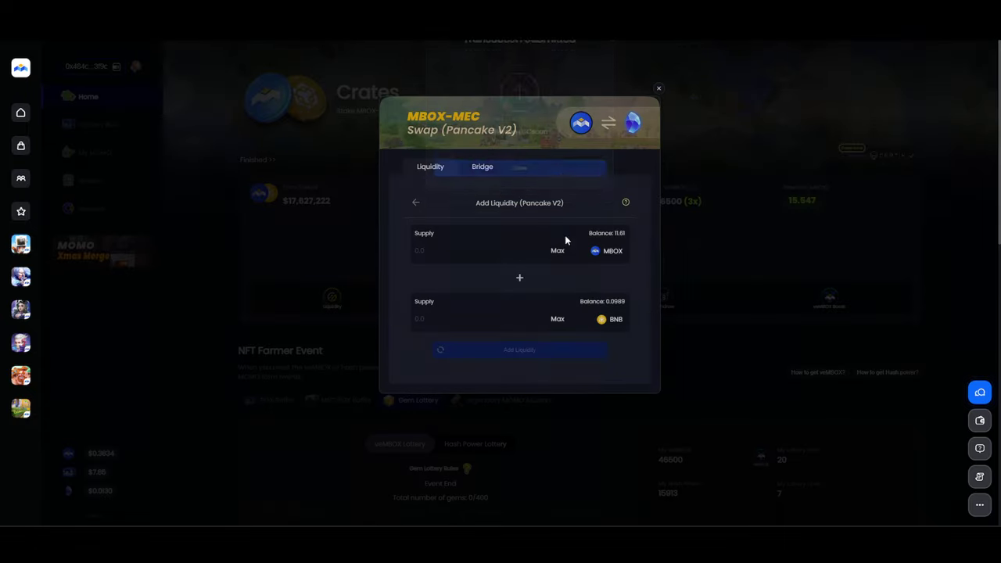
# Verify the MBOX-BNB pair now holds 0.395073 LP in the liquidity overview.
pyautogui.click(658, 88)
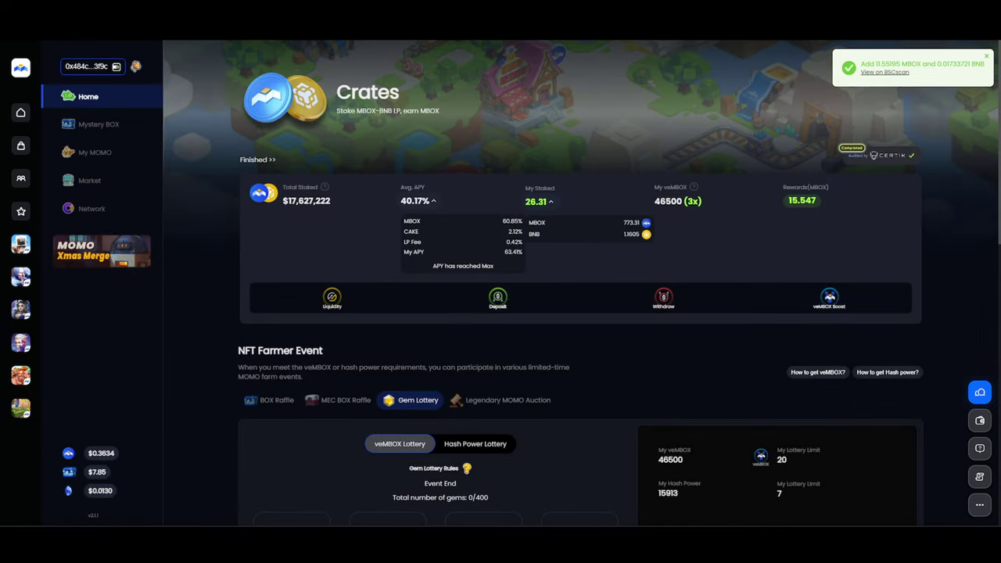
pyautogui.click(335, 299)
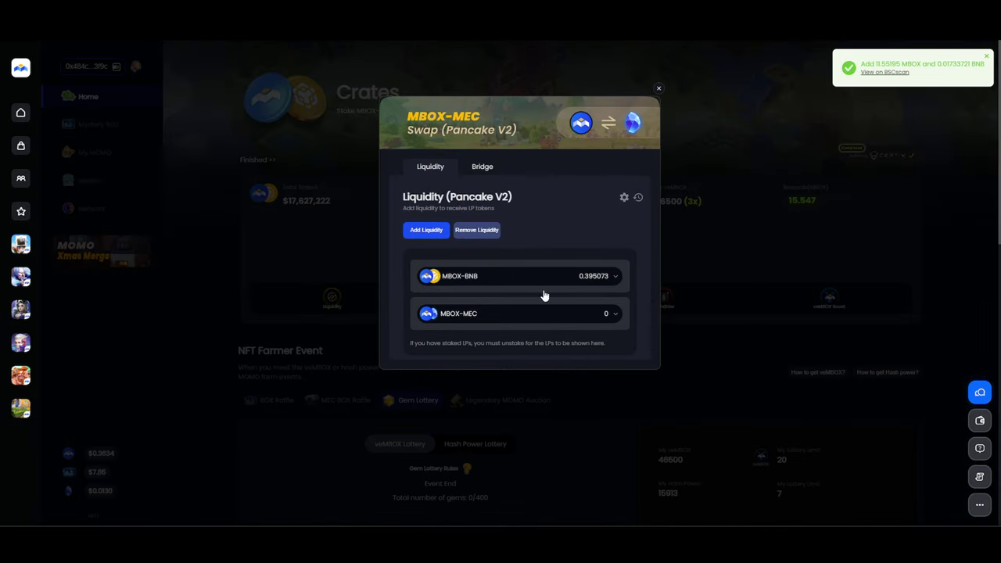
pyautogui.click(594, 277)
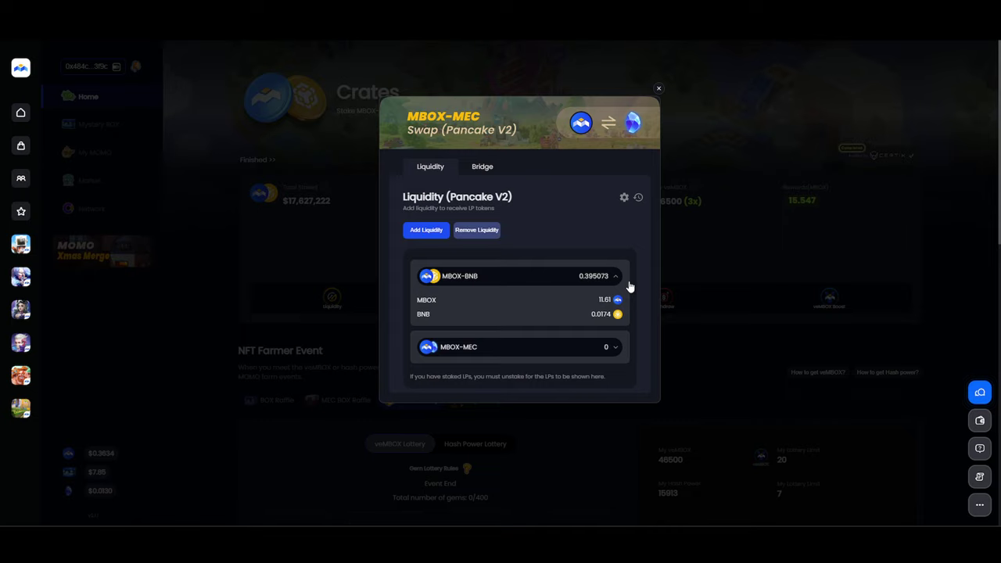
# Deposit 100% of the 0.395073 MBOX-BNB LP into Crates and approve it in the wallet.
pyautogui.click(658, 89)
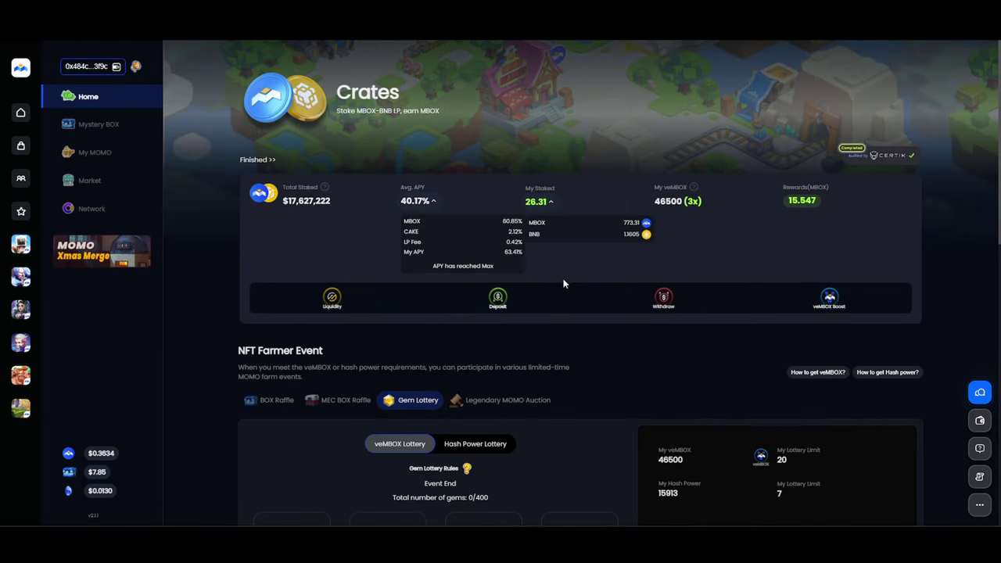
pyautogui.click(504, 300)
pyautogui.click(579, 188)
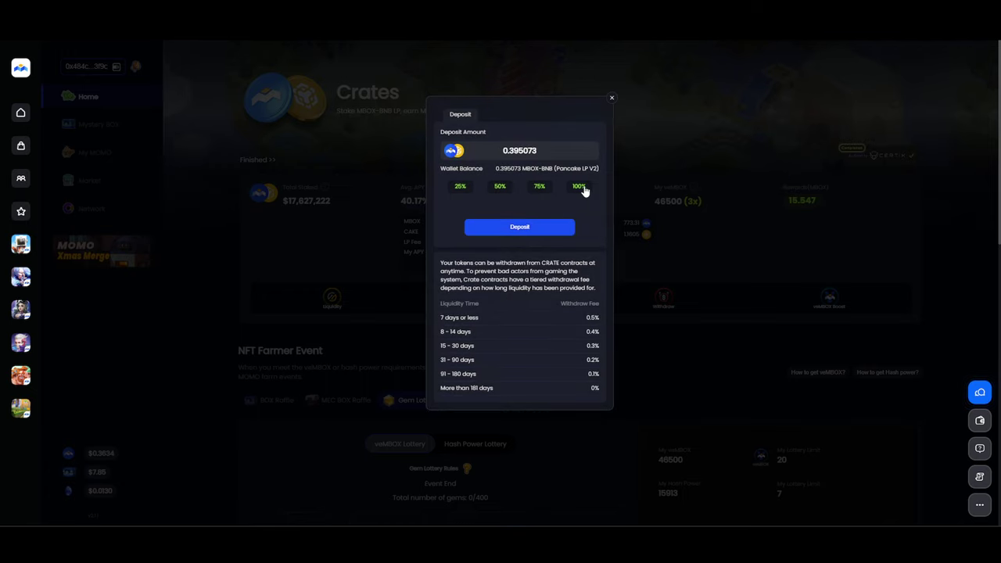
pyautogui.click(540, 228)
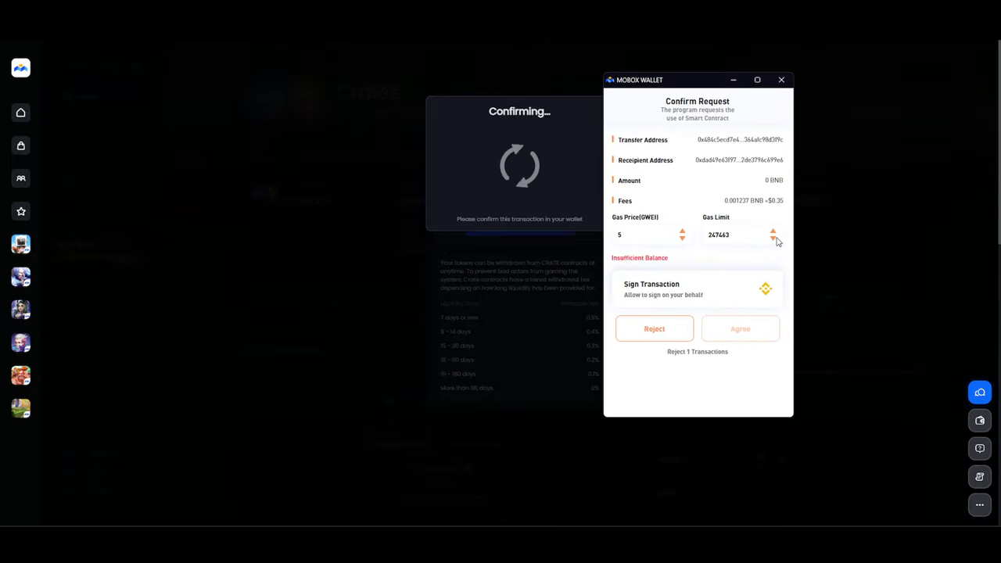
pyautogui.click(742, 324)
pyautogui.click(612, 100)
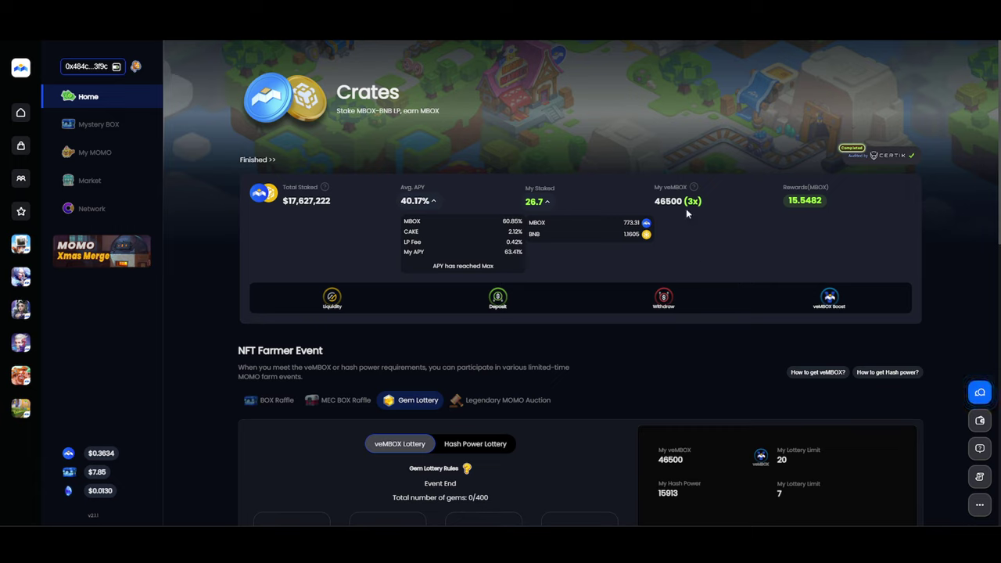
# Show the MEC BOX Raffle details (limits 240 and 280) and highlight veMBOX 46500 (3x).
pyautogui.moveTo(653, 188); pyautogui.dragTo(686, 187)
pyautogui.click(349, 411)
pyautogui.scroll(-2, 600, 369)
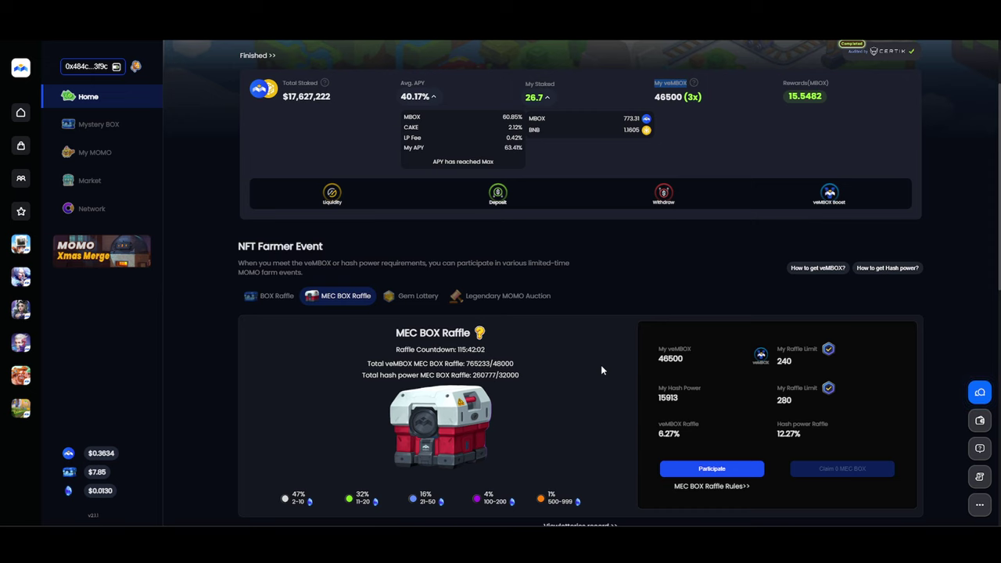
pyautogui.scroll(2, 765, 406)
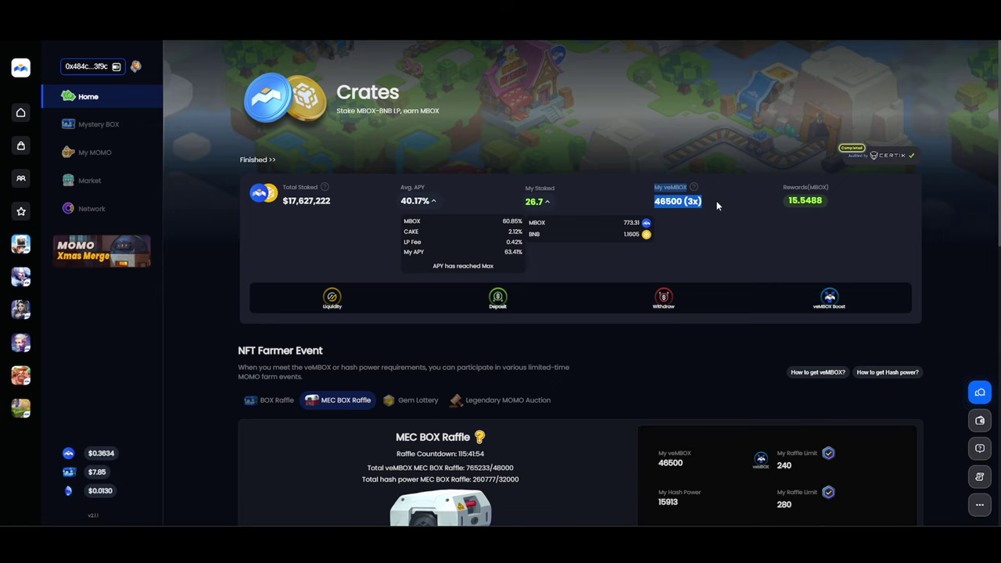
pyautogui.scroll(-5, 618, 268)
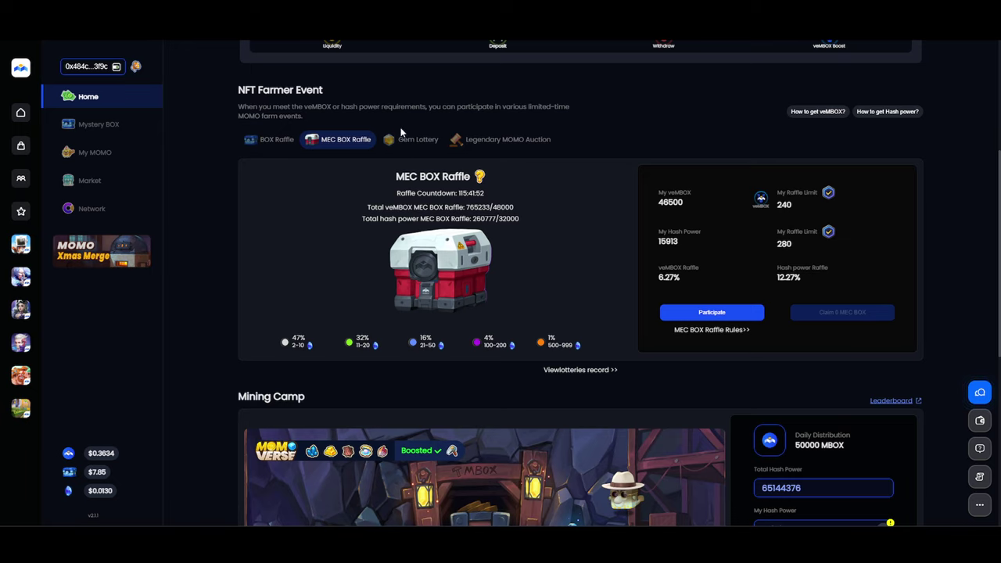
pyautogui.moveTo(996, 179); pyautogui.dragTo(996, 92)
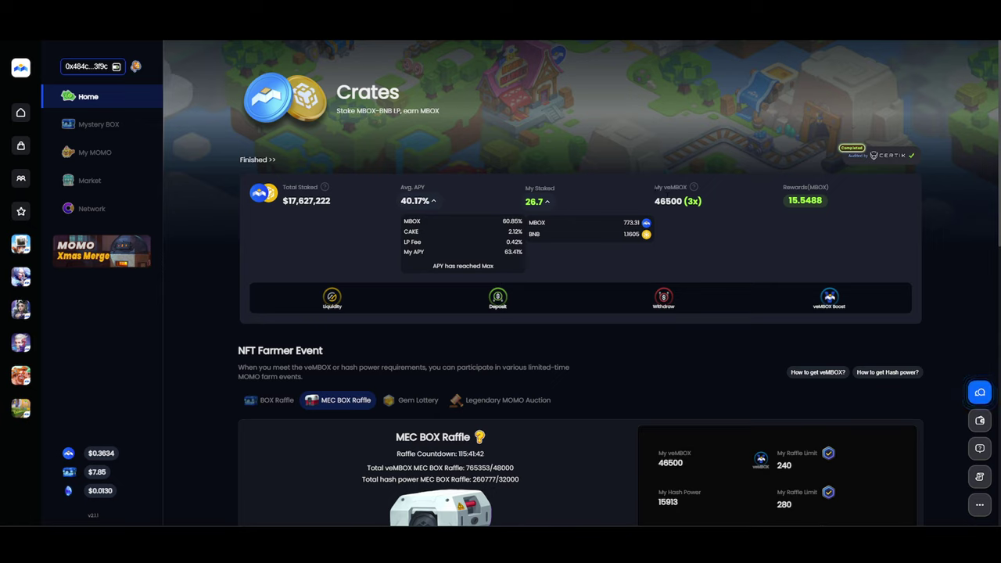
pyautogui.moveTo(655, 188); pyautogui.dragTo(701, 205)
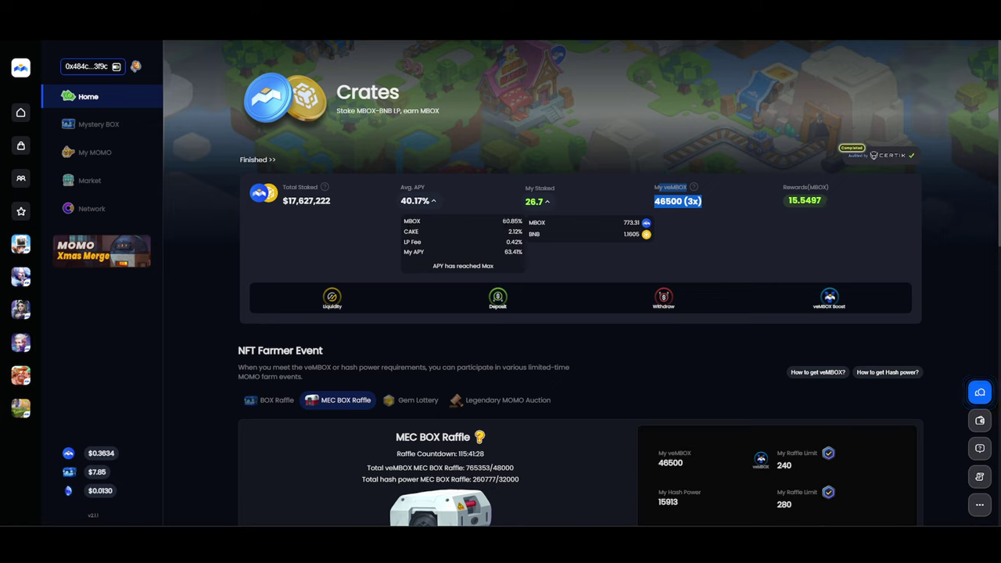
pyautogui.click(500, 225)
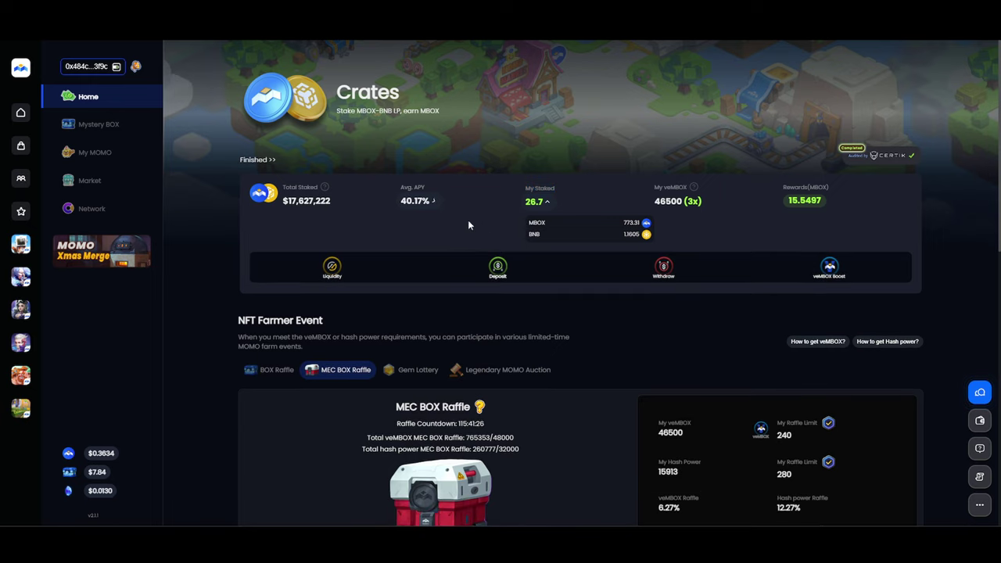
pyautogui.click(433, 201)
pyautogui.moveTo(502, 222); pyautogui.dragTo(525, 225)
pyautogui.click(452, 204)
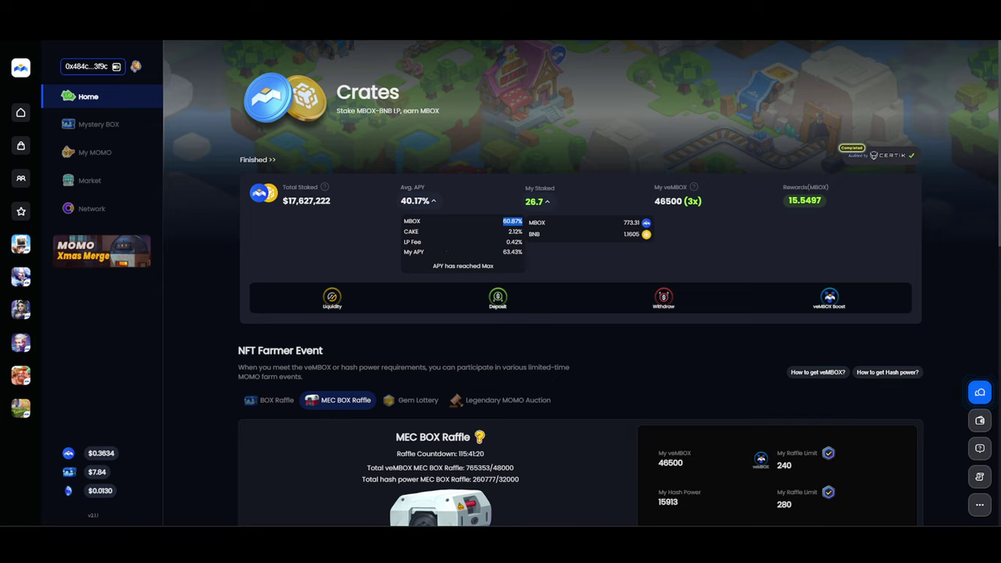
pyautogui.moveTo(782, 187); pyautogui.dragTo(828, 186)
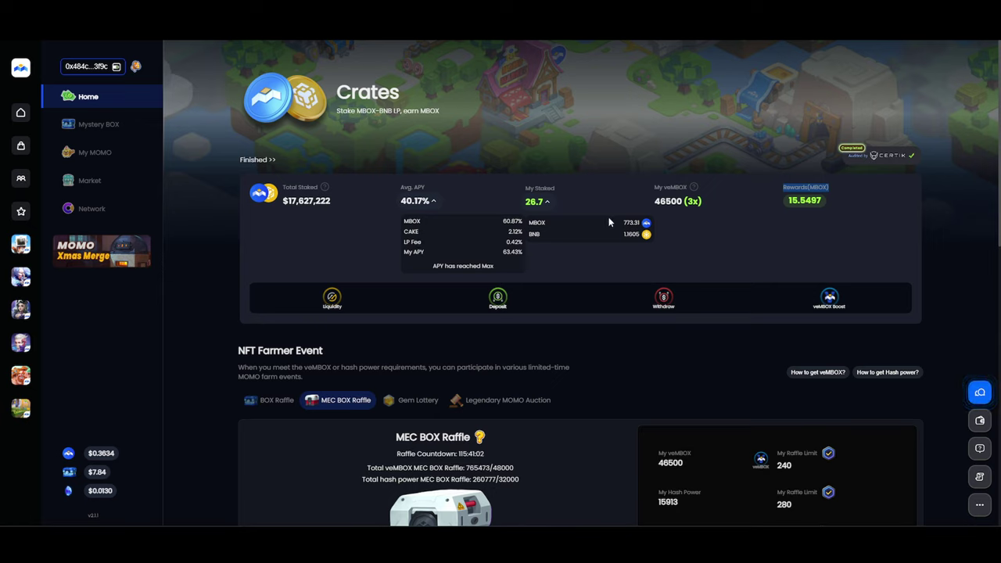
pyautogui.moveTo(620, 222)
pyautogui.mouseDown()
pyautogui.moveTo(639, 222)
pyautogui.moveTo(639, 235)
pyautogui.mouseUp()
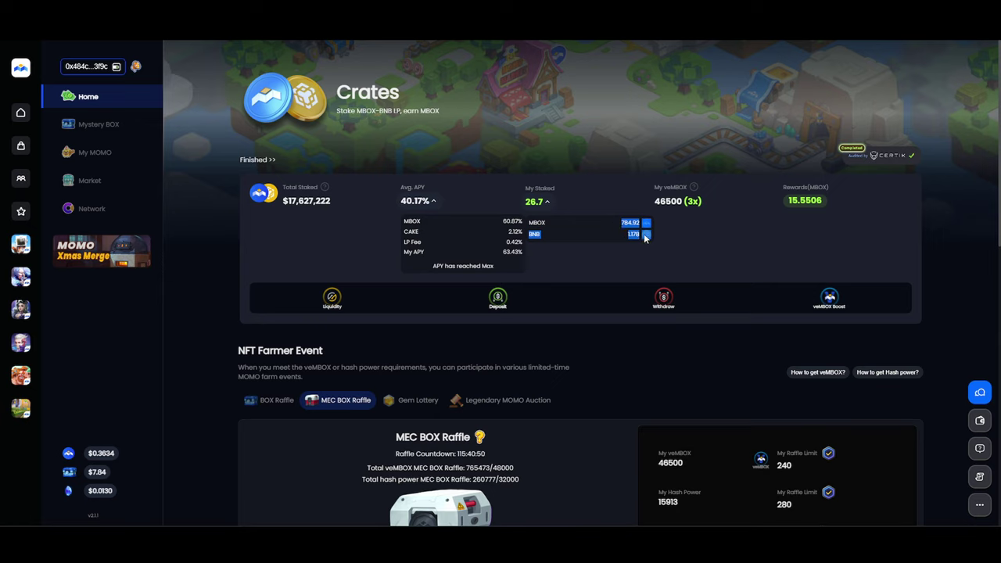
pyautogui.moveTo(645, 238)
pyautogui.mouseDown()
pyautogui.moveTo(619, 224)
pyautogui.moveTo(624, 232)
pyautogui.mouseUp()
pyautogui.click(602, 268)
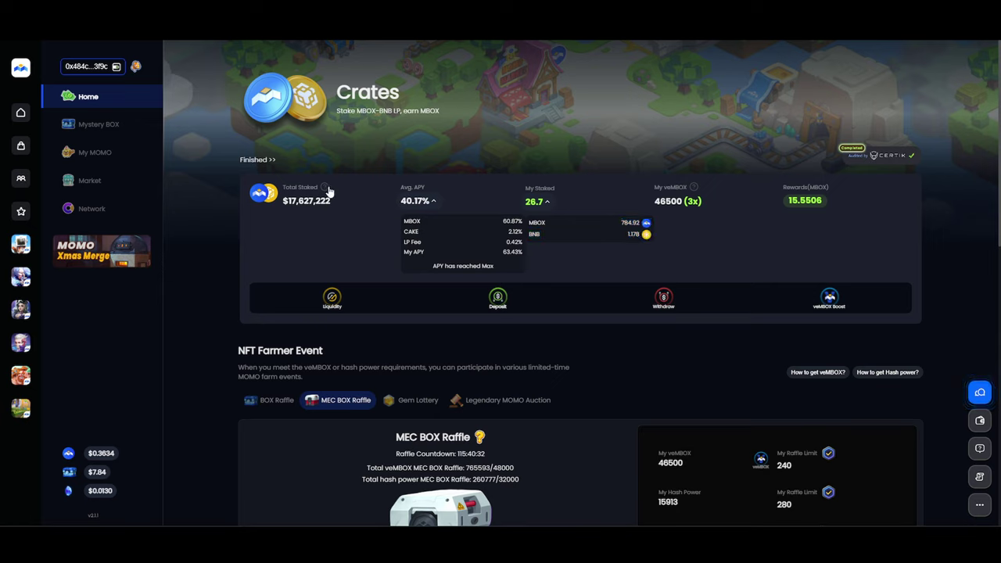
pyautogui.moveTo(330, 201); pyautogui.dragTo(282, 201)
# Open the TVL and Daily MBOX Airdrops table and highlight its title, 50000 MBOX and ≤ 0.5 tier.
pyautogui.click(325, 189)
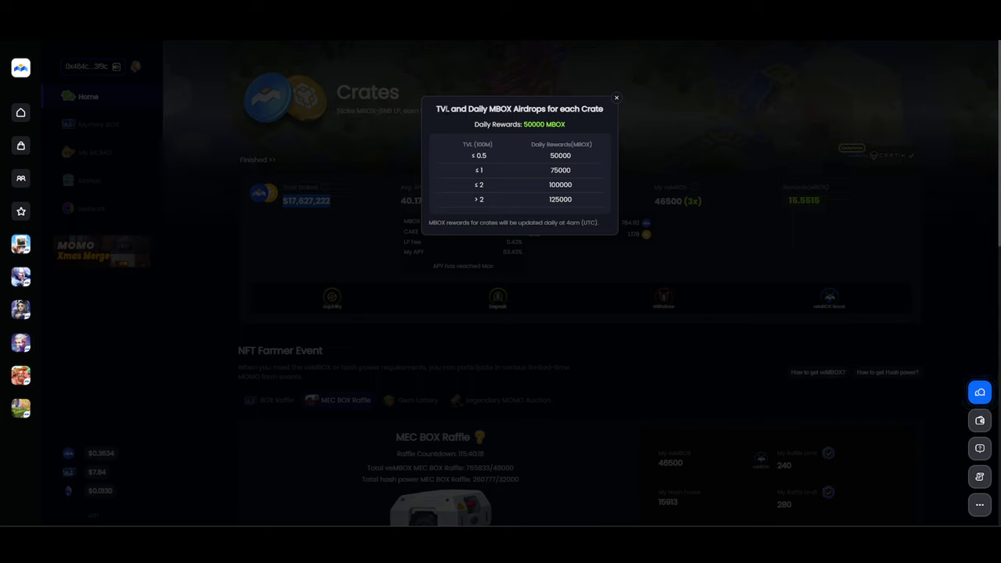
pyautogui.doubleClick(596, 111)
pyautogui.moveTo(436, 109); pyautogui.dragTo(545, 108)
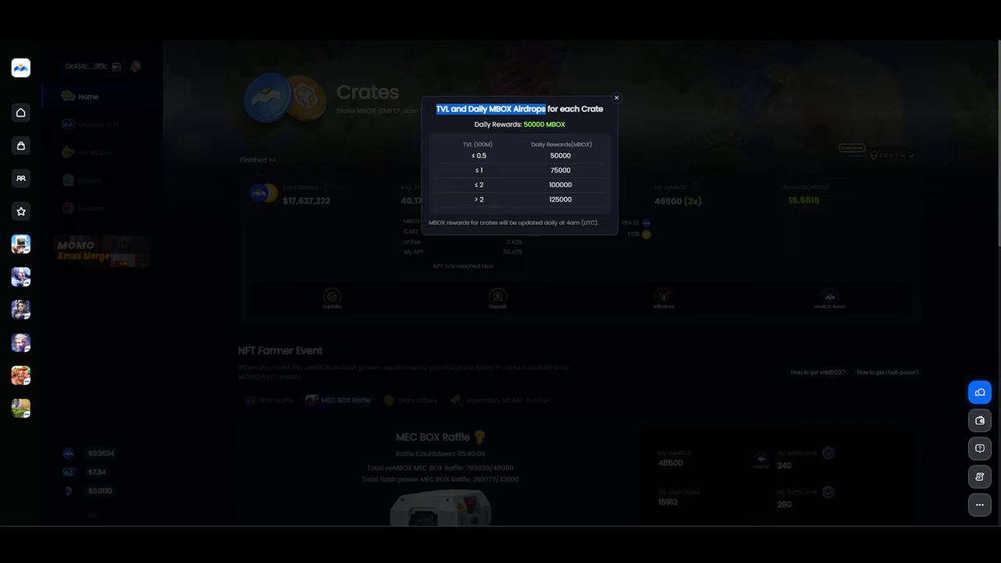
pyautogui.moveTo(475, 124); pyautogui.dragTo(565, 124)
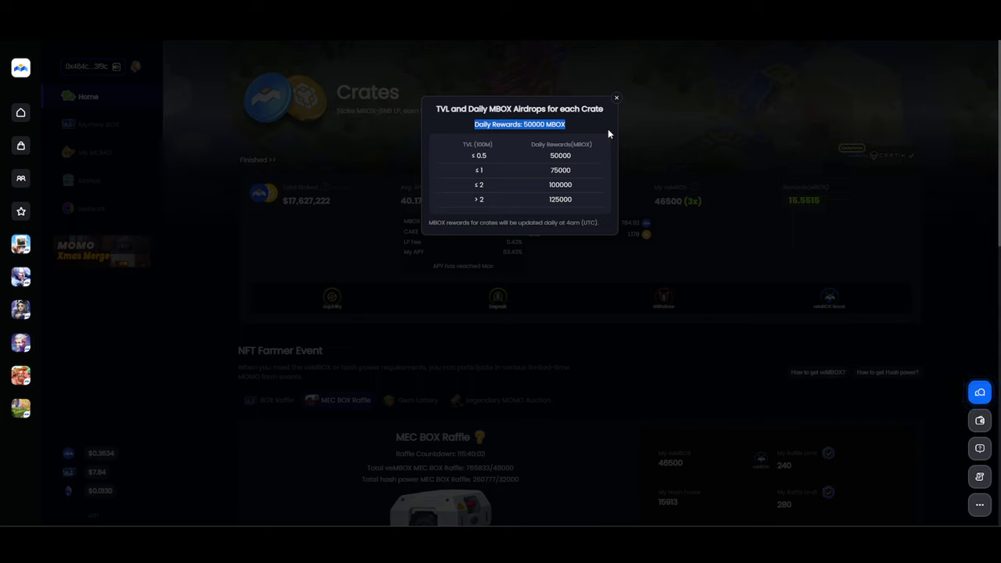
pyautogui.moveTo(471, 155); pyautogui.dragTo(492, 157)
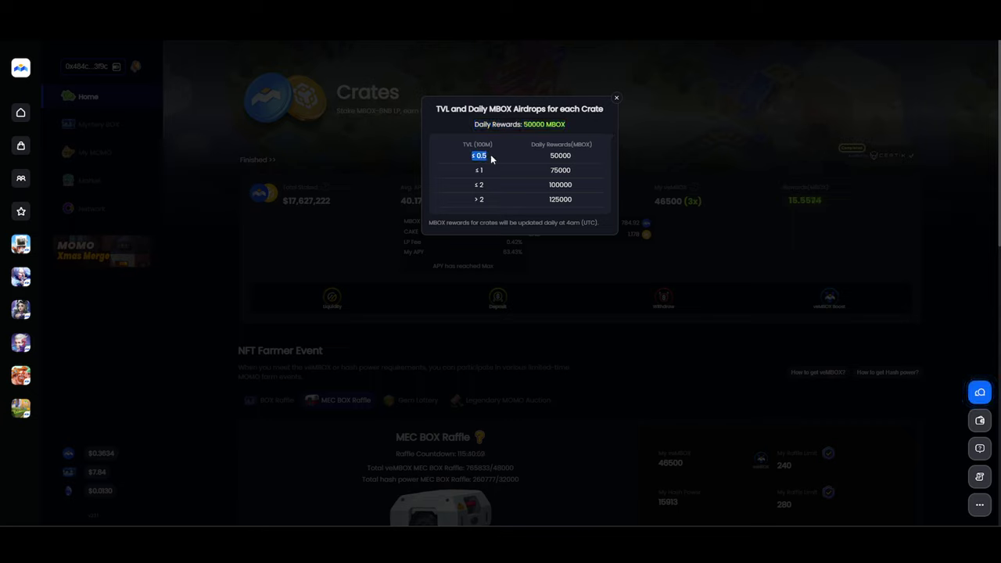
pyautogui.click(491, 159)
pyautogui.moveTo(492, 144); pyautogui.dragTo(471, 155)
# Reopen the tier table and highlight tiers ≤ 1 (75000) and ≤ 2 (100000) plus 50000.
pyautogui.click(359, 179)
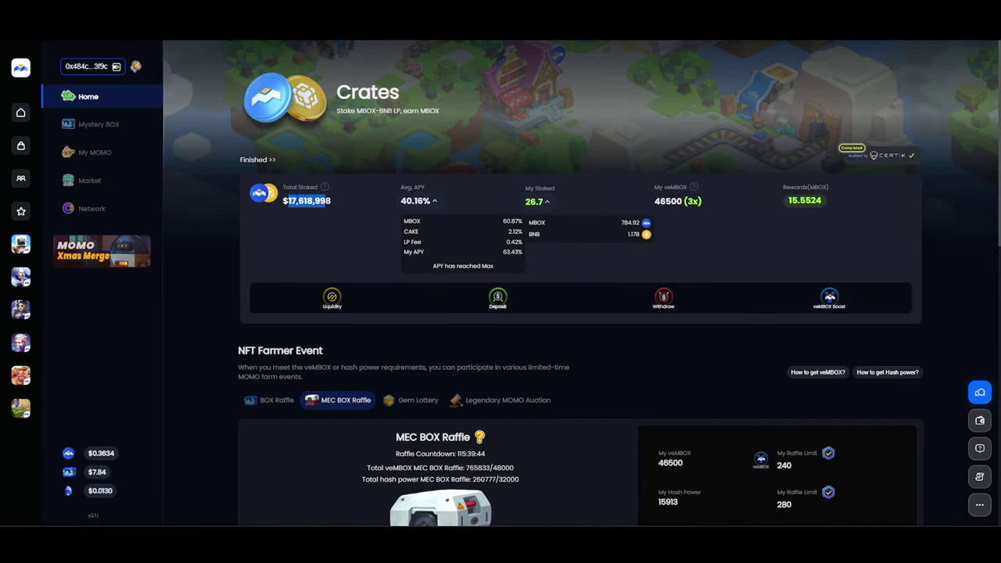
pyautogui.click(328, 197)
pyautogui.moveTo(549, 156); pyautogui.dragTo(579, 157)
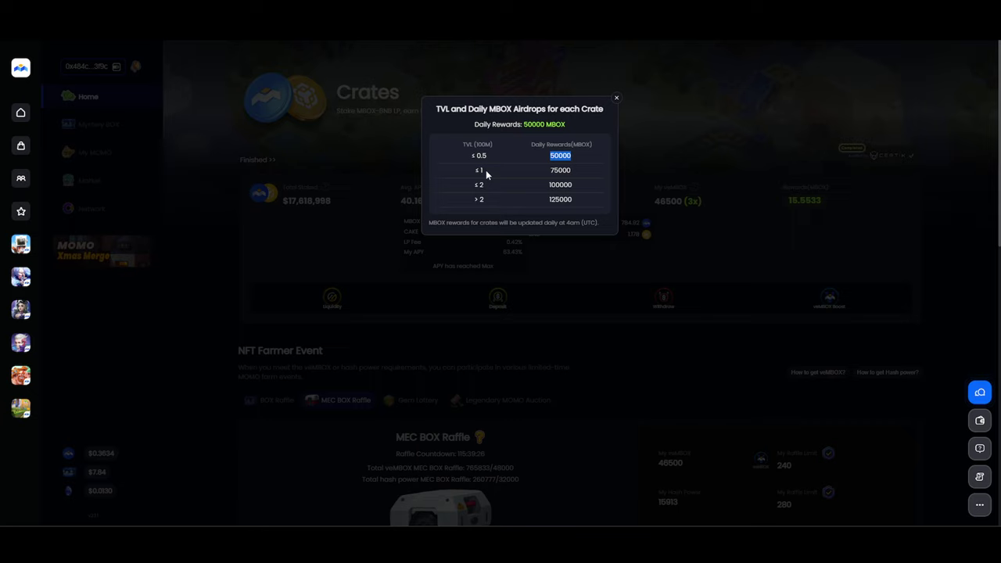
pyautogui.doubleClick(482, 169)
pyautogui.moveTo(549, 170); pyautogui.dragTo(571, 170)
pyautogui.moveTo(485, 184); pyautogui.dragTo(473, 185)
pyautogui.moveTo(548, 184); pyautogui.dragTo(572, 184)
# Highlight the > 2 tier with its 125000 daily reward, then close the table.
pyautogui.moveTo(492, 199); pyautogui.dragTo(471, 201)
pyautogui.doubleClick(560, 199)
pyautogui.moveTo(549, 200); pyautogui.dragTo(560, 201)
pyautogui.click(576, 197)
pyautogui.click(616, 99)
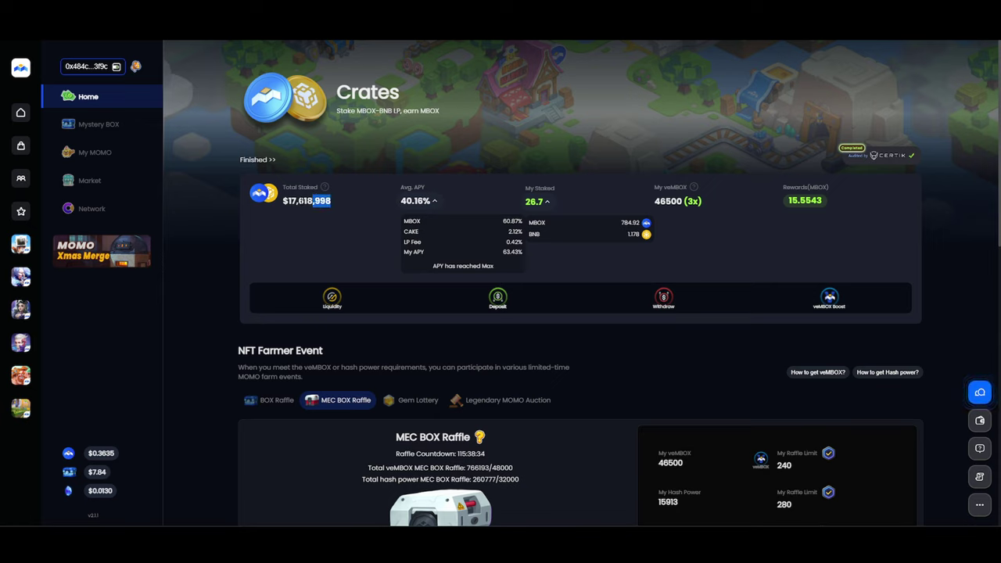
pyautogui.moveTo(332, 201)
pyautogui.mouseDown()
pyautogui.moveTo(288, 200)
pyautogui.moveTo(322, 200)
pyautogui.mouseUp()
pyautogui.doubleClick(307, 200)
pyautogui.scroll(-2, 398, 211)
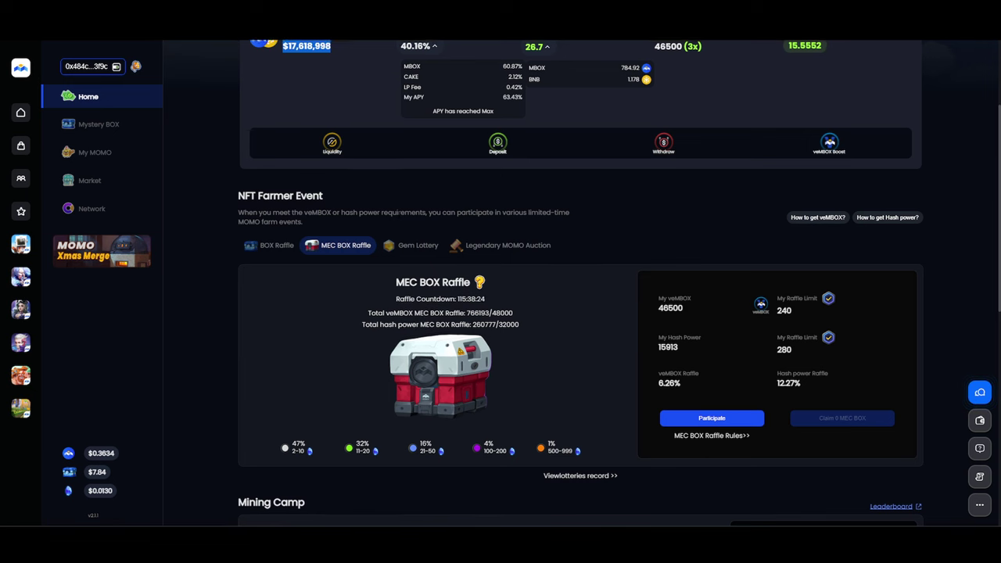
pyautogui.scroll(-3, 398, 215)
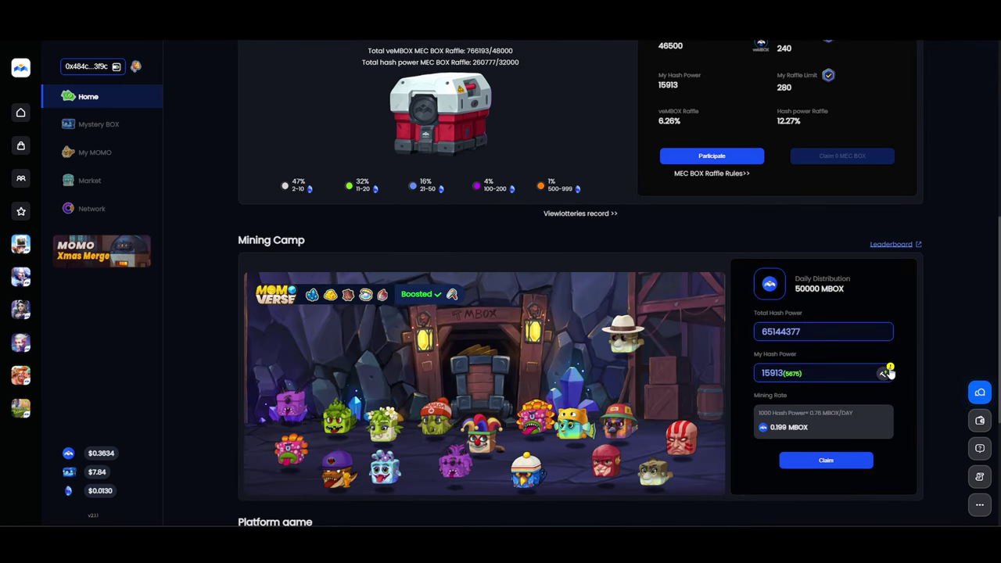
pyautogui.click(886, 374)
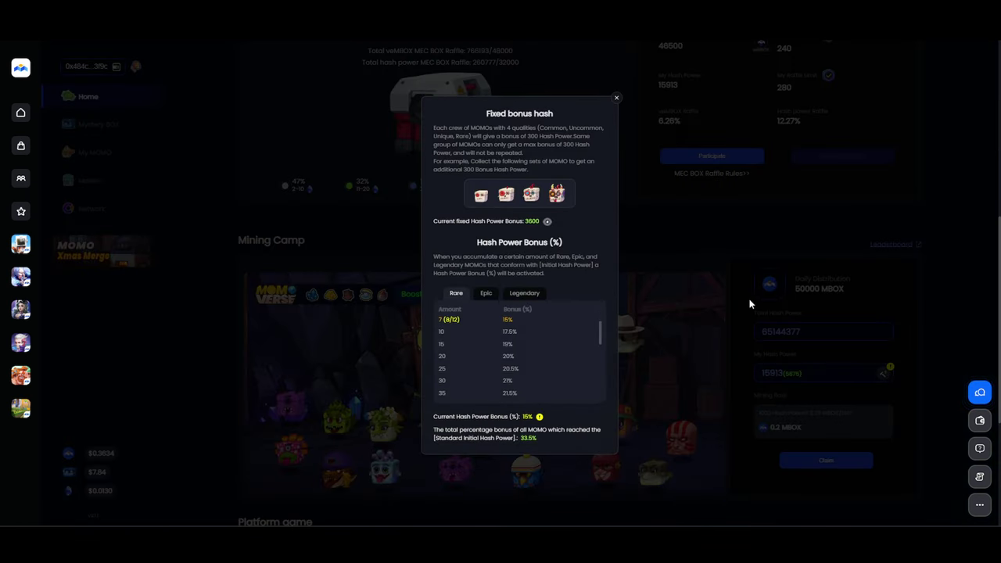
pyautogui.scroll(-3, 594, 196)
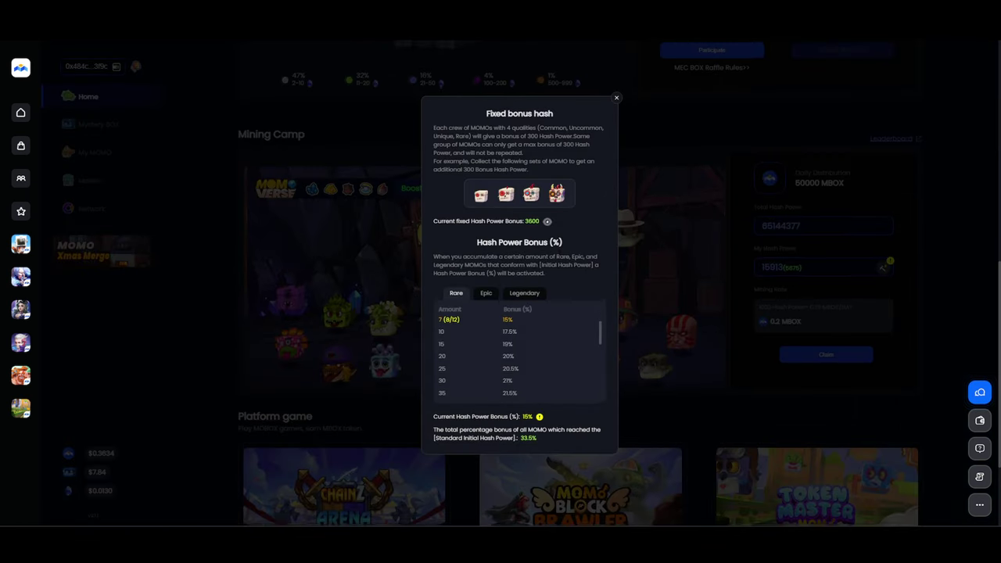
pyautogui.scroll(3, 594, 196)
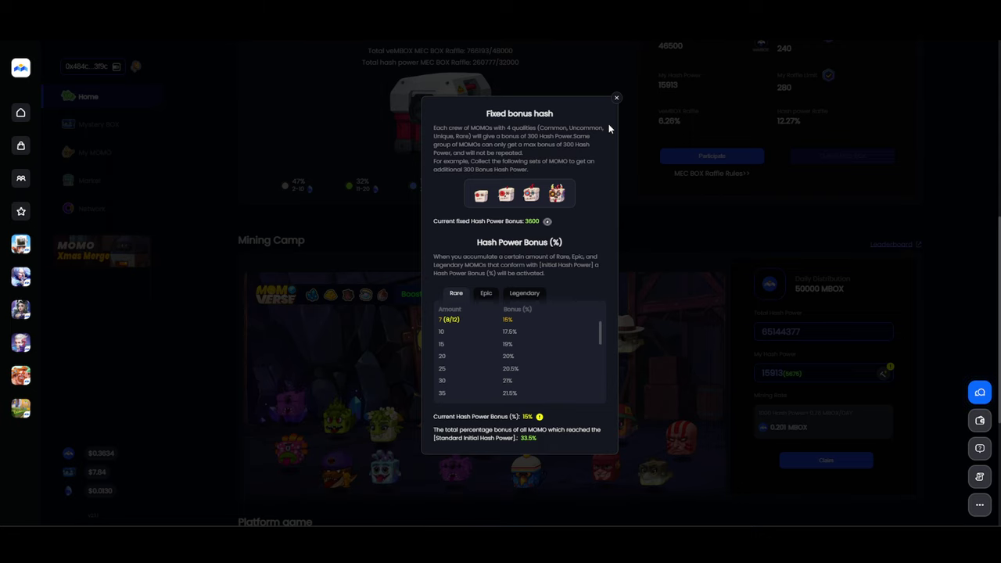
pyautogui.click(616, 97)
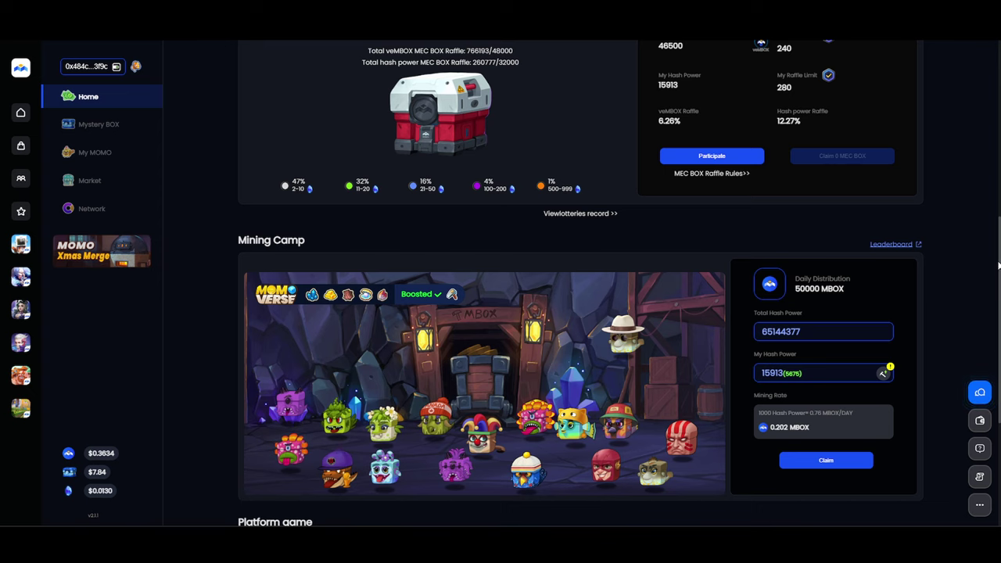
pyautogui.scroll(1, 997, 233)
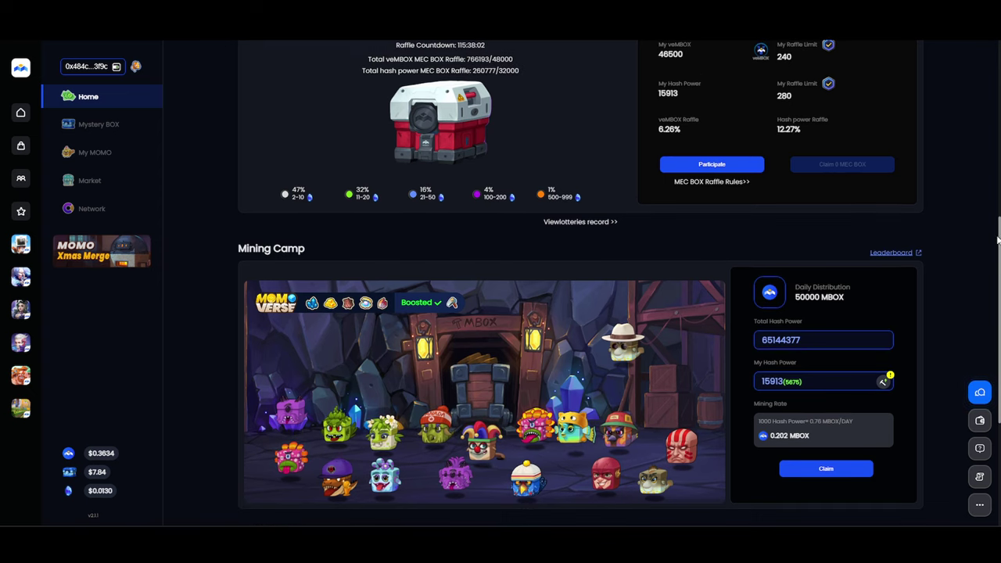
pyautogui.moveTo(998, 233); pyautogui.dragTo(993, 101)
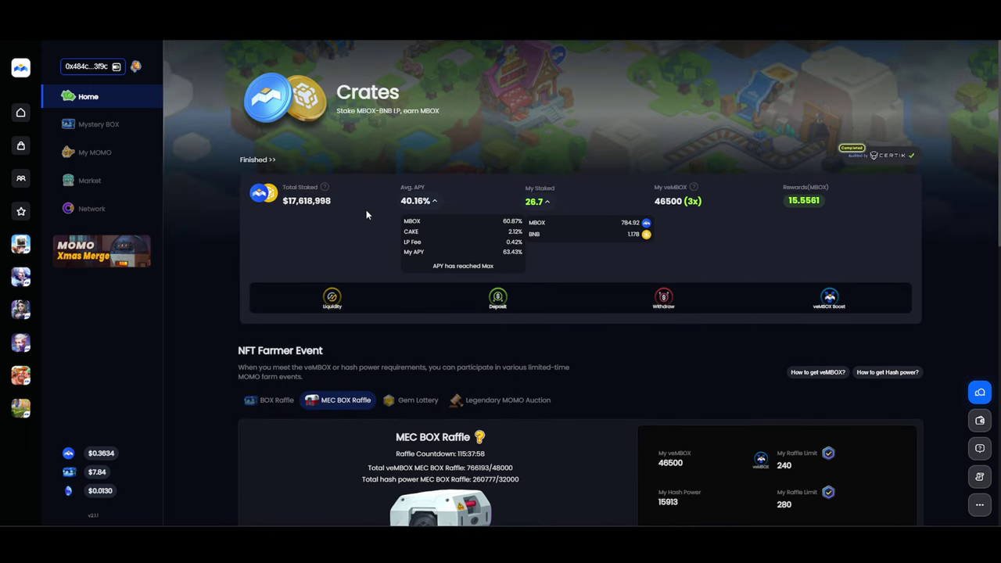
pyautogui.moveTo(331, 201); pyautogui.dragTo(281, 201)
# Open the Claim MBOX form for 15.557 MBOX (15.5482 loot plus 0.0088 from LP).
pyautogui.click(282, 201)
pyautogui.click(802, 201)
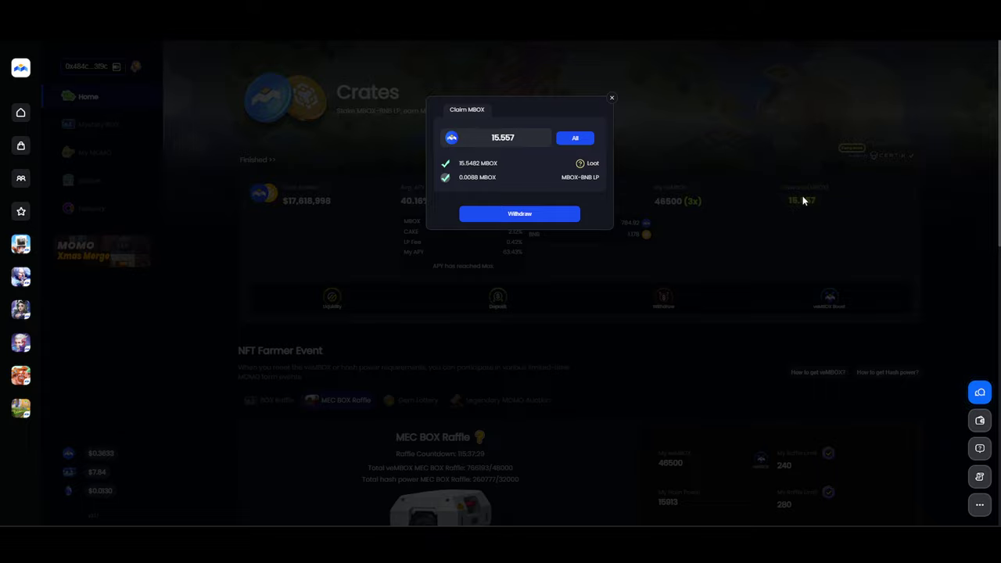
# Submit the MBOX withdrawal, close the claim form, then view and close the wallet balances.
pyautogui.click(511, 217)
pyautogui.click(611, 99)
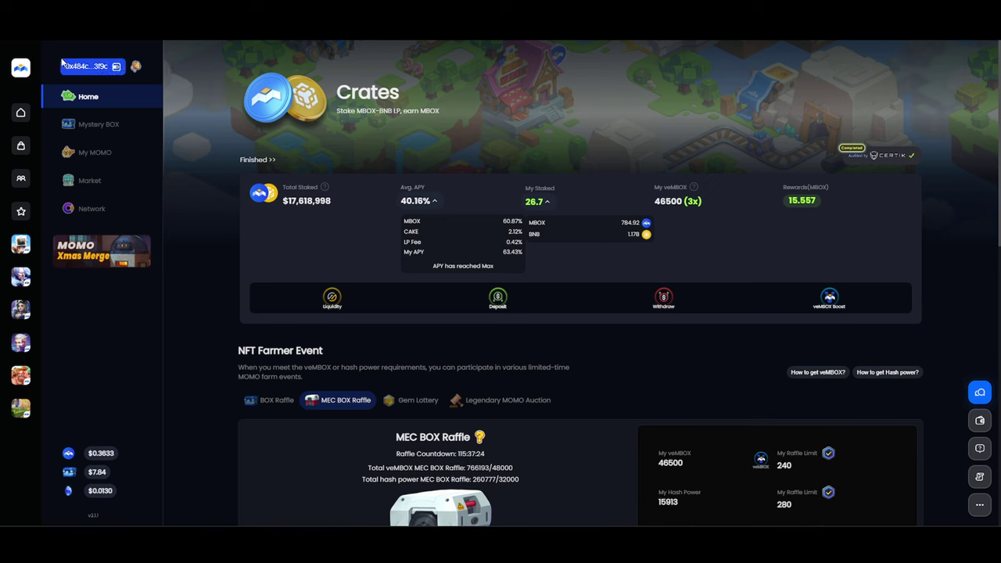
pyautogui.click(81, 68)
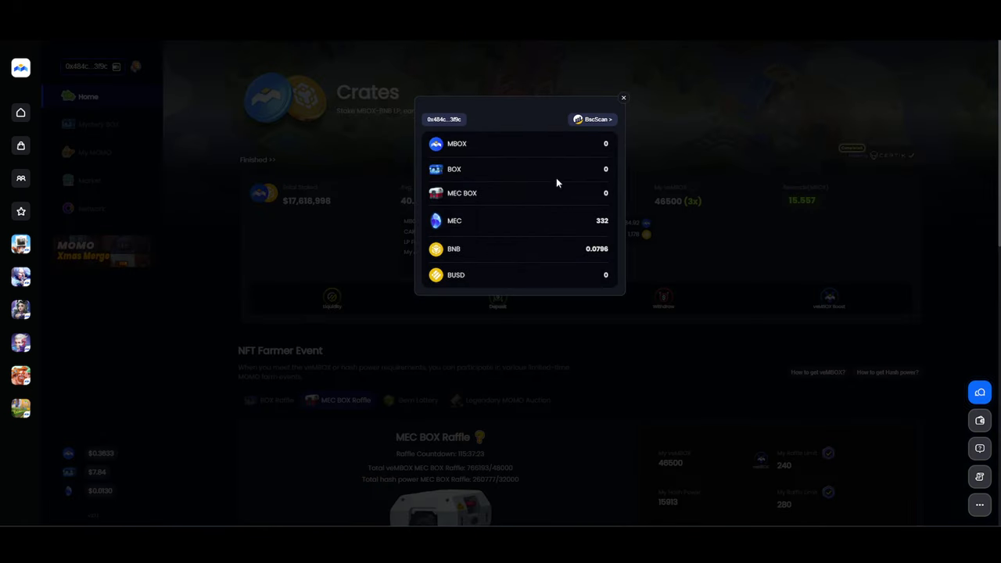
pyautogui.click(623, 100)
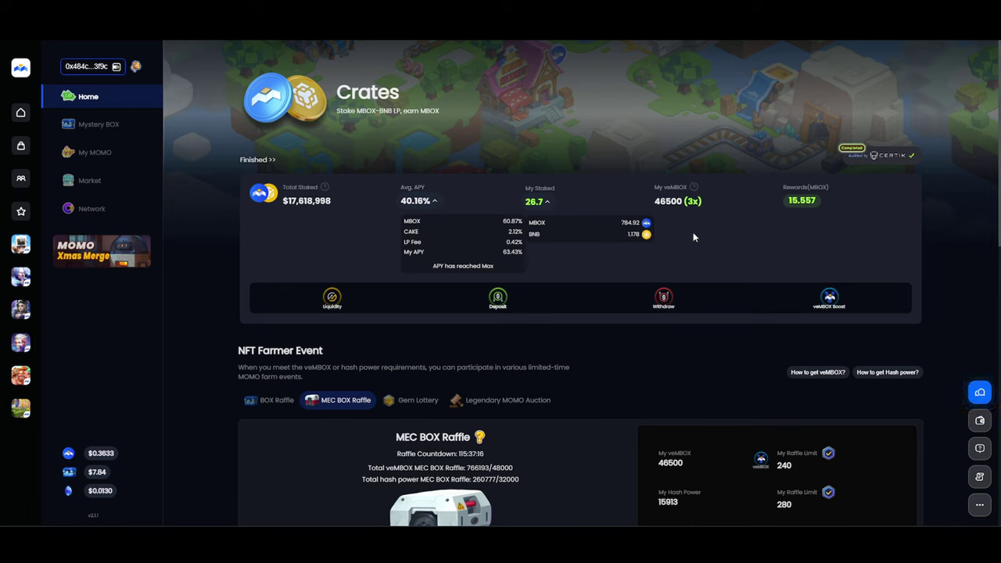
# Collapse Avg. APY and re-toggle My Staked 26.7 until it shows 784.88 MBOX and 1.178 BNB.
pyautogui.click(549, 205)
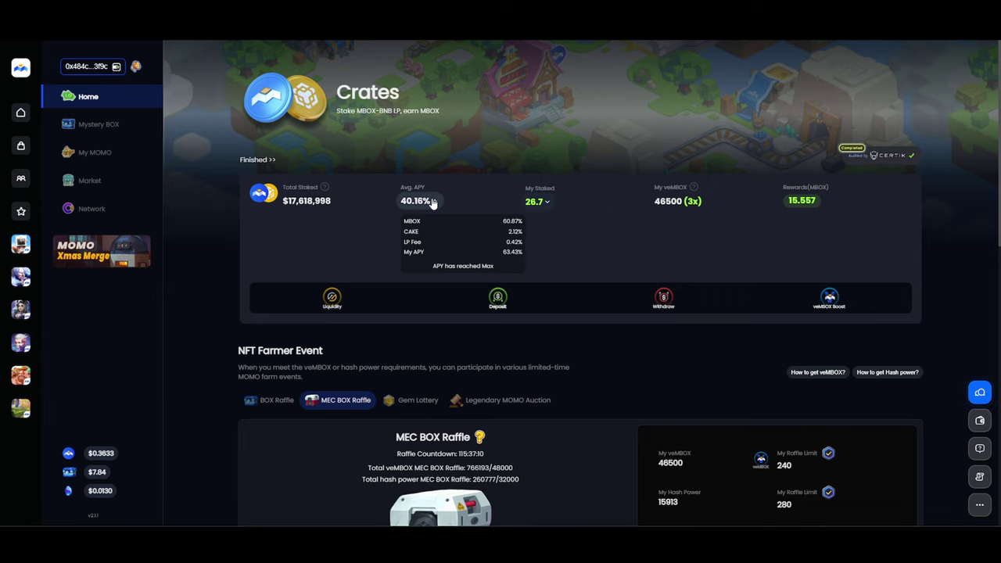
pyautogui.click(549, 202)
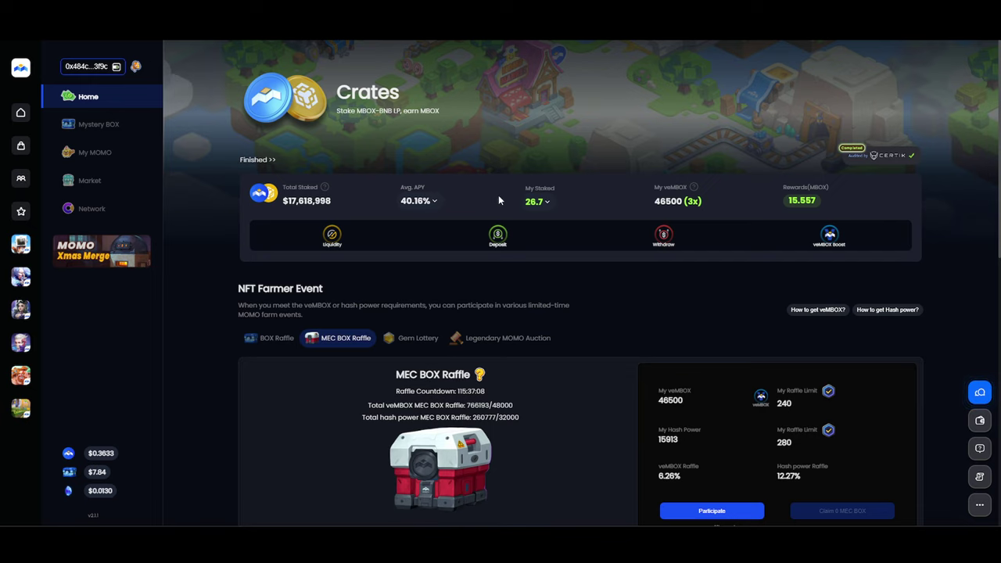
pyautogui.click(548, 202)
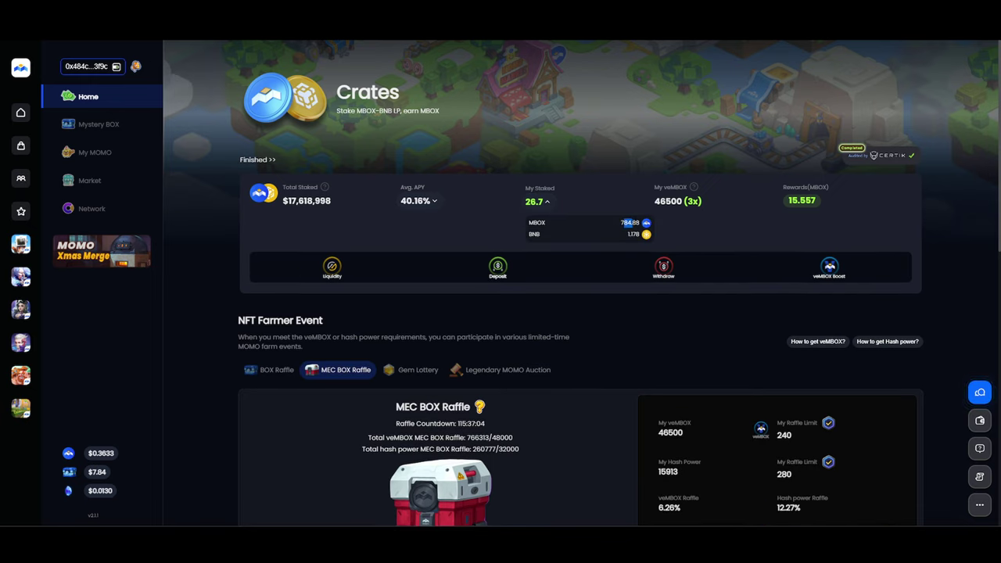
pyautogui.click(633, 227)
pyautogui.click(547, 201)
pyautogui.doubleClick(547, 205)
pyautogui.click(547, 202)
pyautogui.click(547, 203)
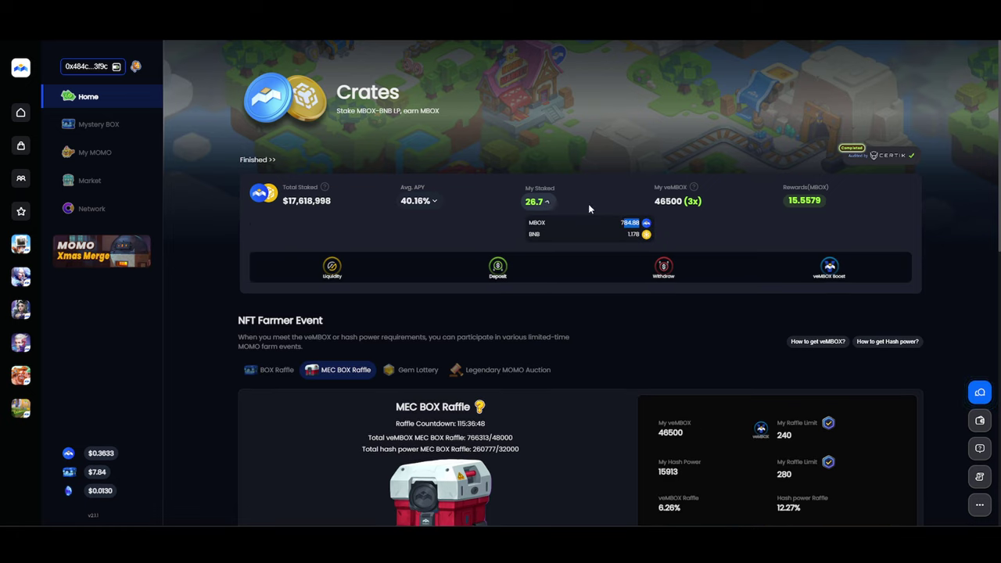
pyautogui.click(547, 202)
pyautogui.click(547, 202)
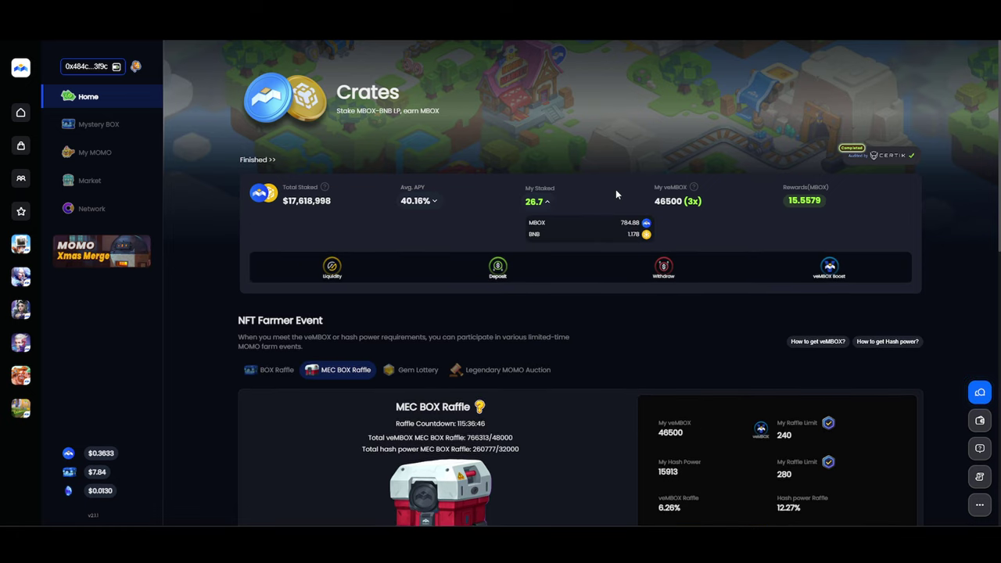